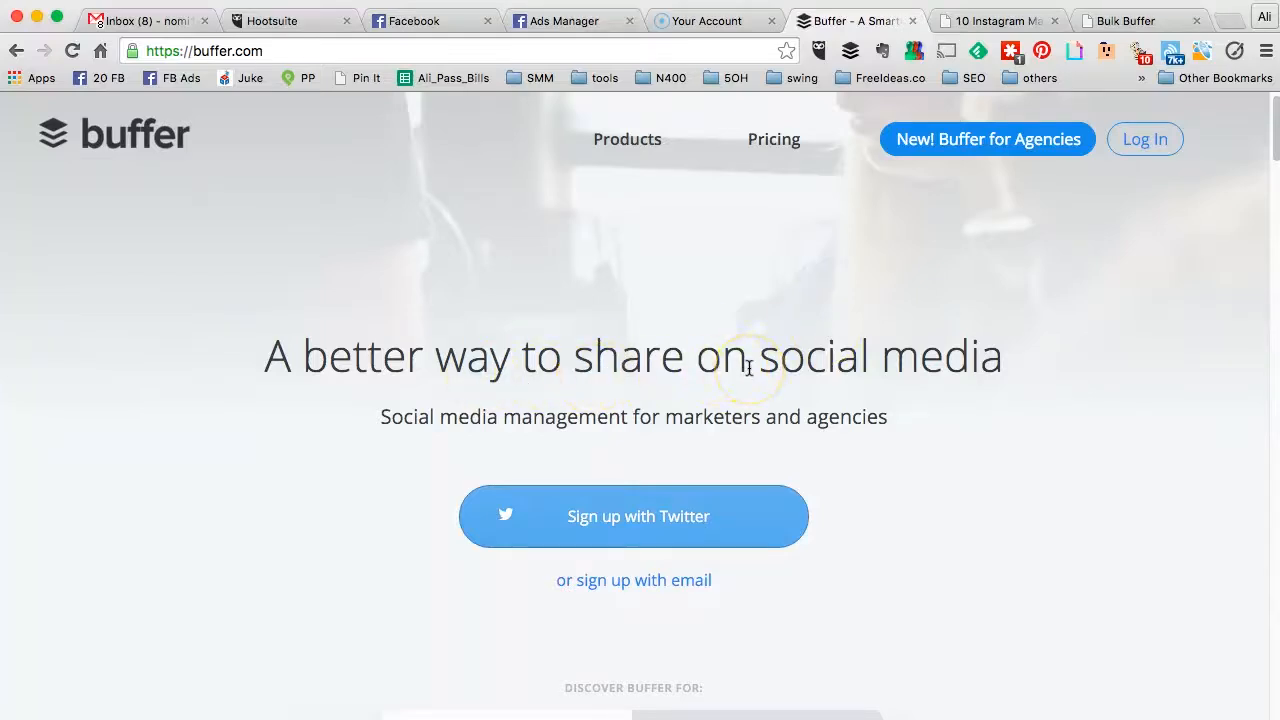
Step: Browse the Buffer homepage's feature sections
scroll(749, 368, "down", 3)
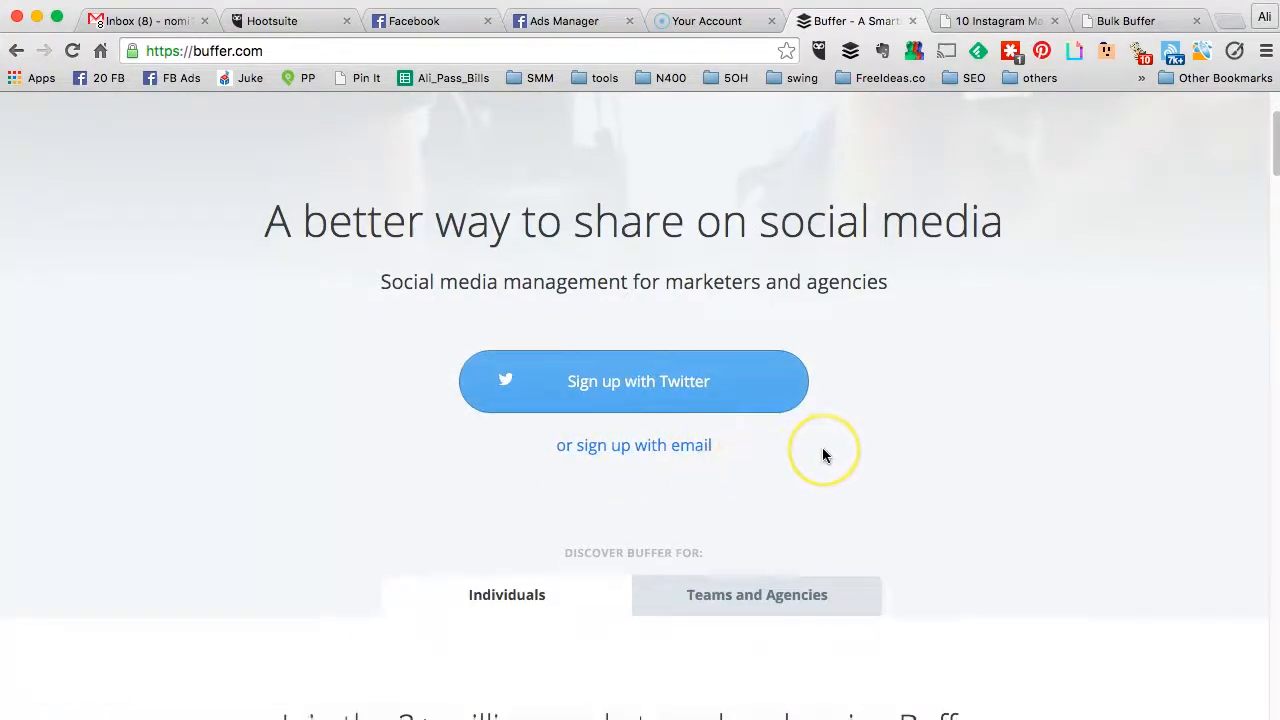
scroll(822, 452, "down", 5)
scroll(822, 455, "down", 10)
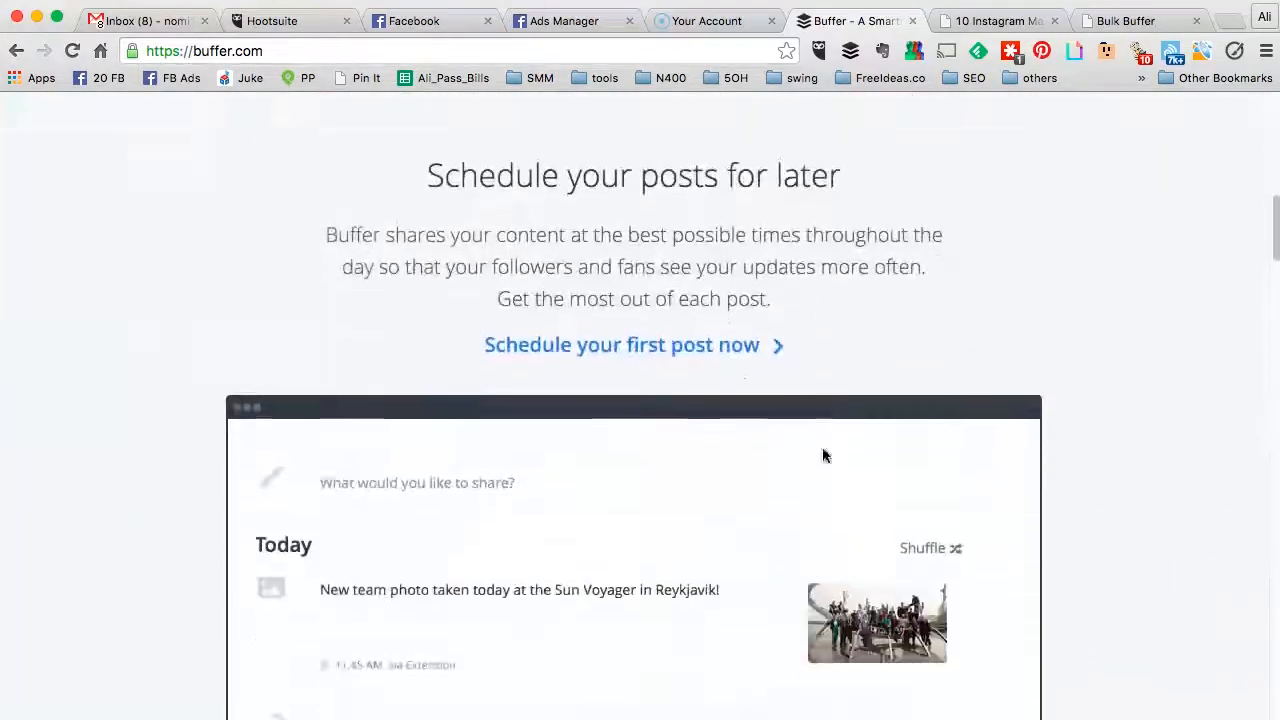
scroll(822, 455, "up", 2)
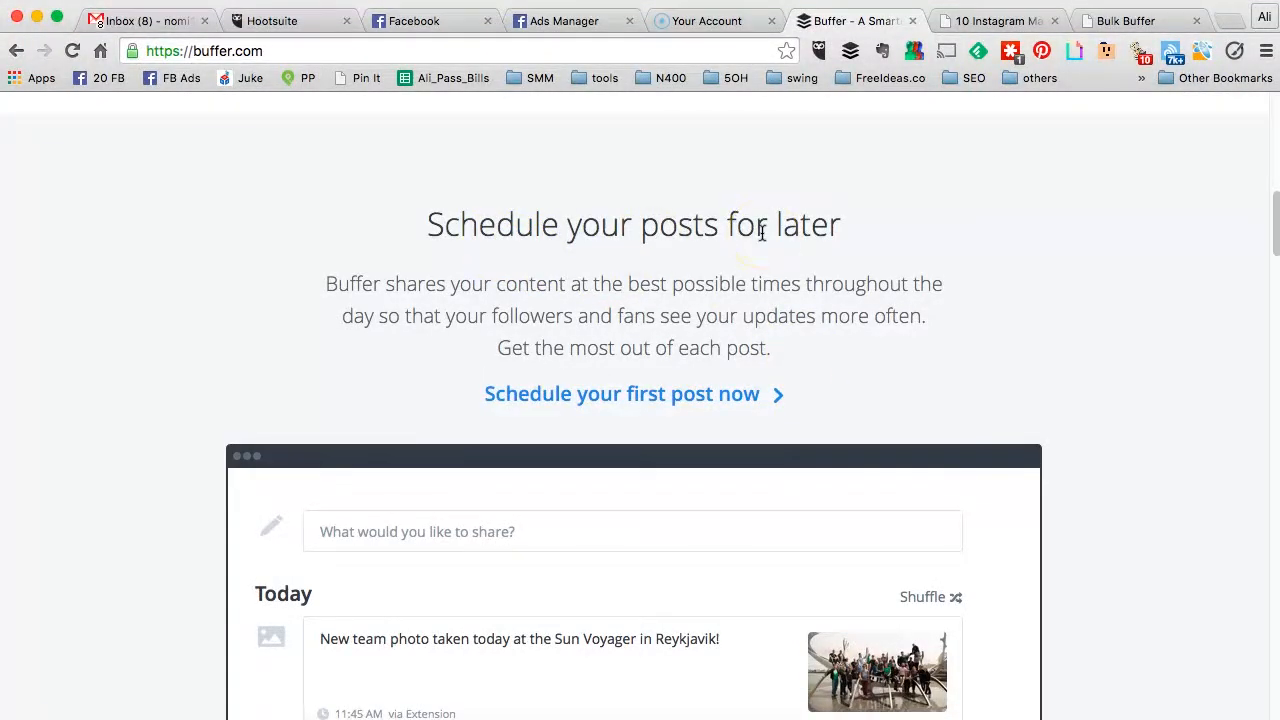
scroll(762, 232, "down", 10)
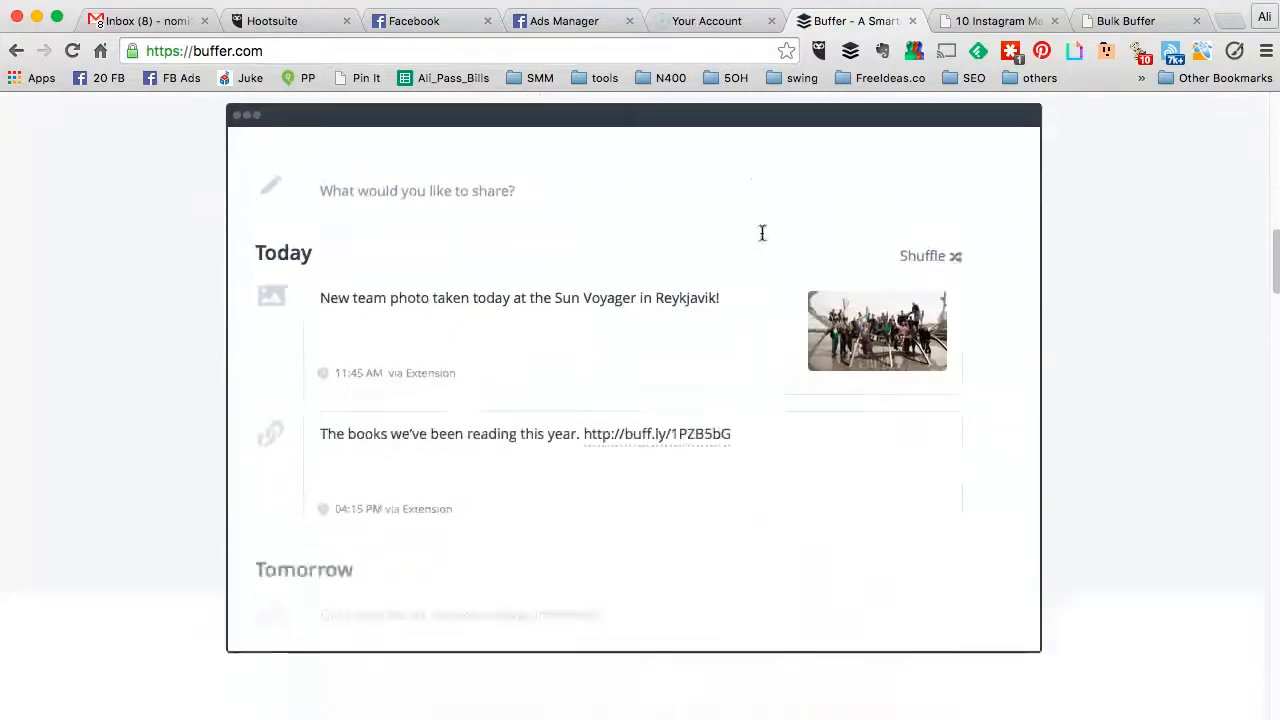
scroll(762, 232, "down", 2)
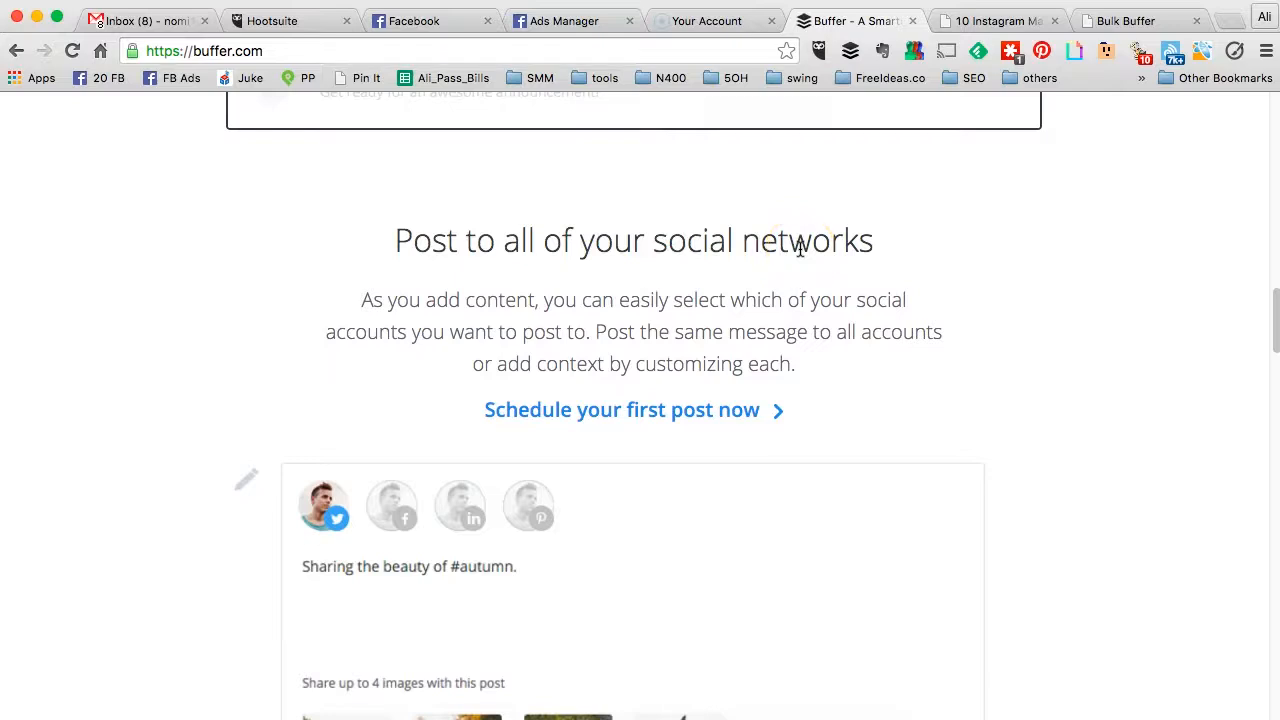
scroll(800, 249, "down", 3)
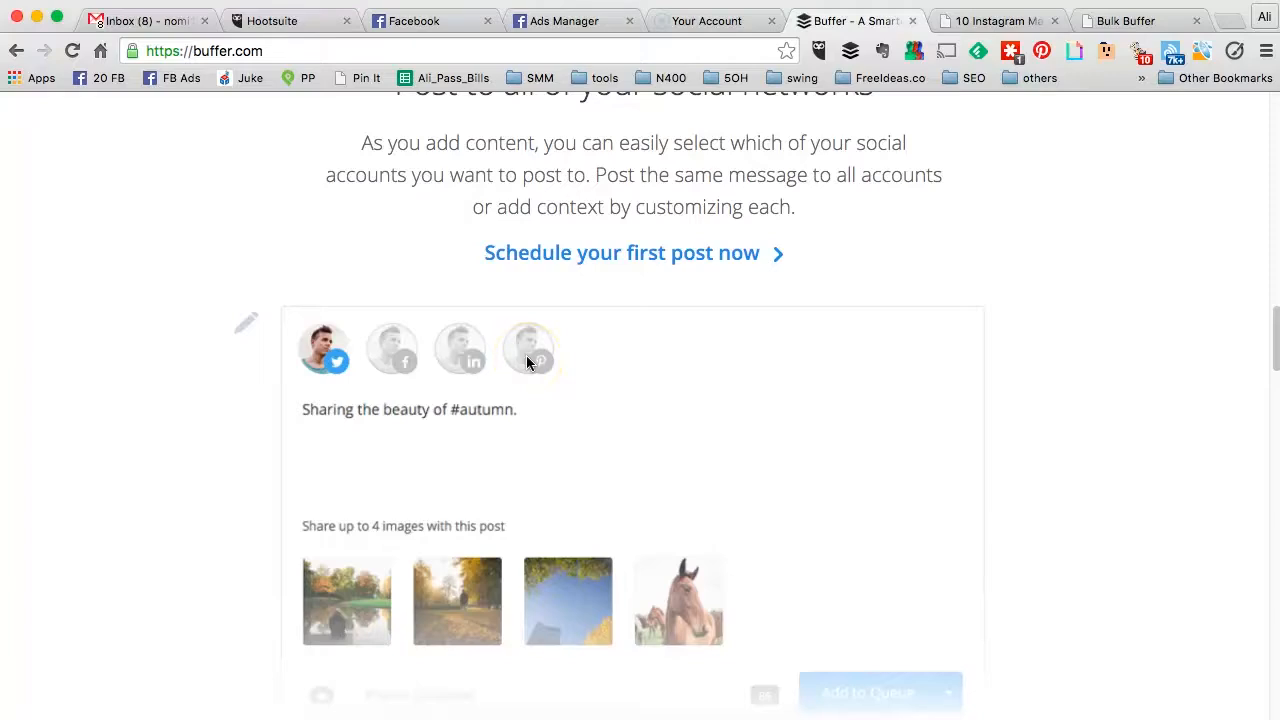
scroll(526, 358, "down", 10)
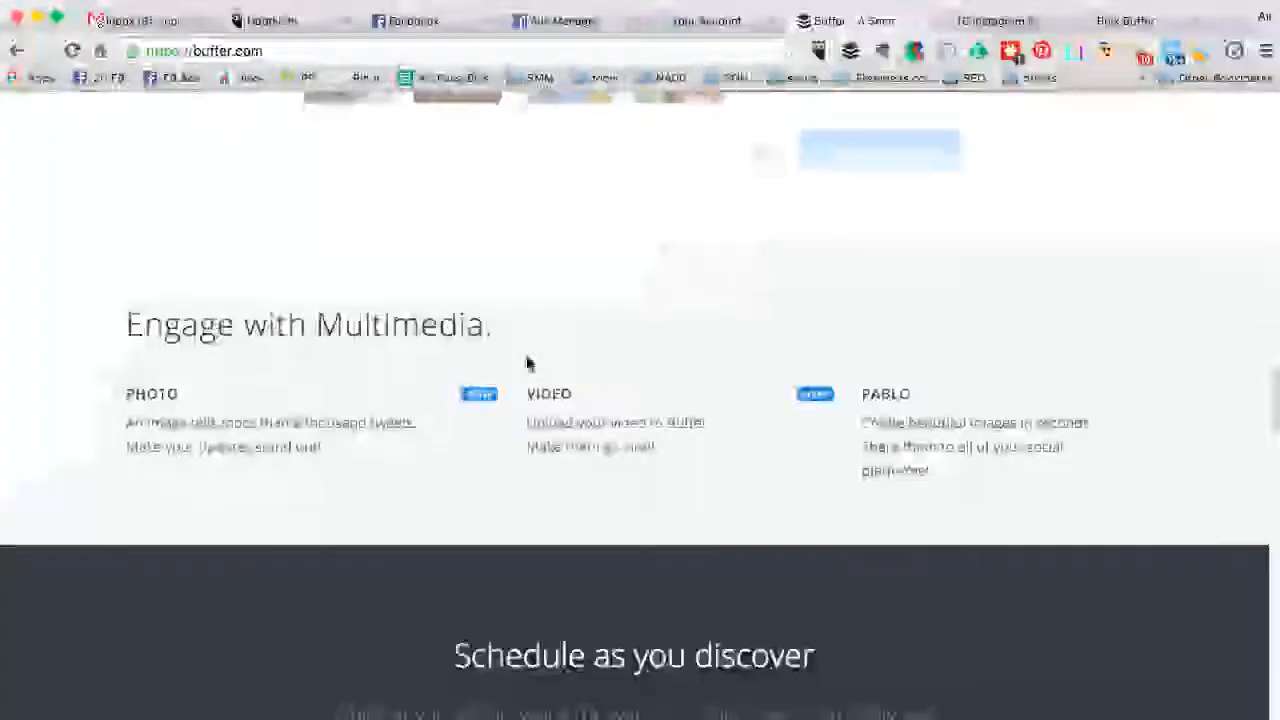
scroll(526, 360, "down", 2)
left_click(140, 334)
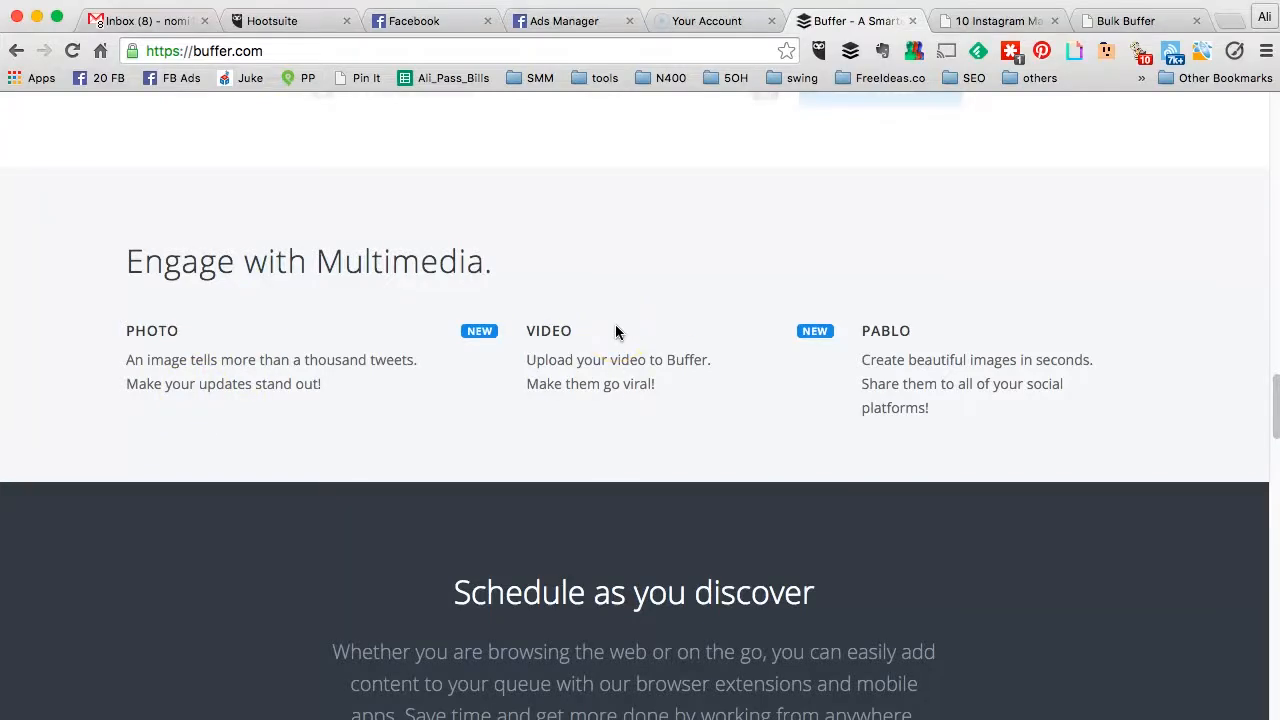
Step: Continue down to the homepage footer and go to the Pricing page
scroll(615, 332, "down", 9)
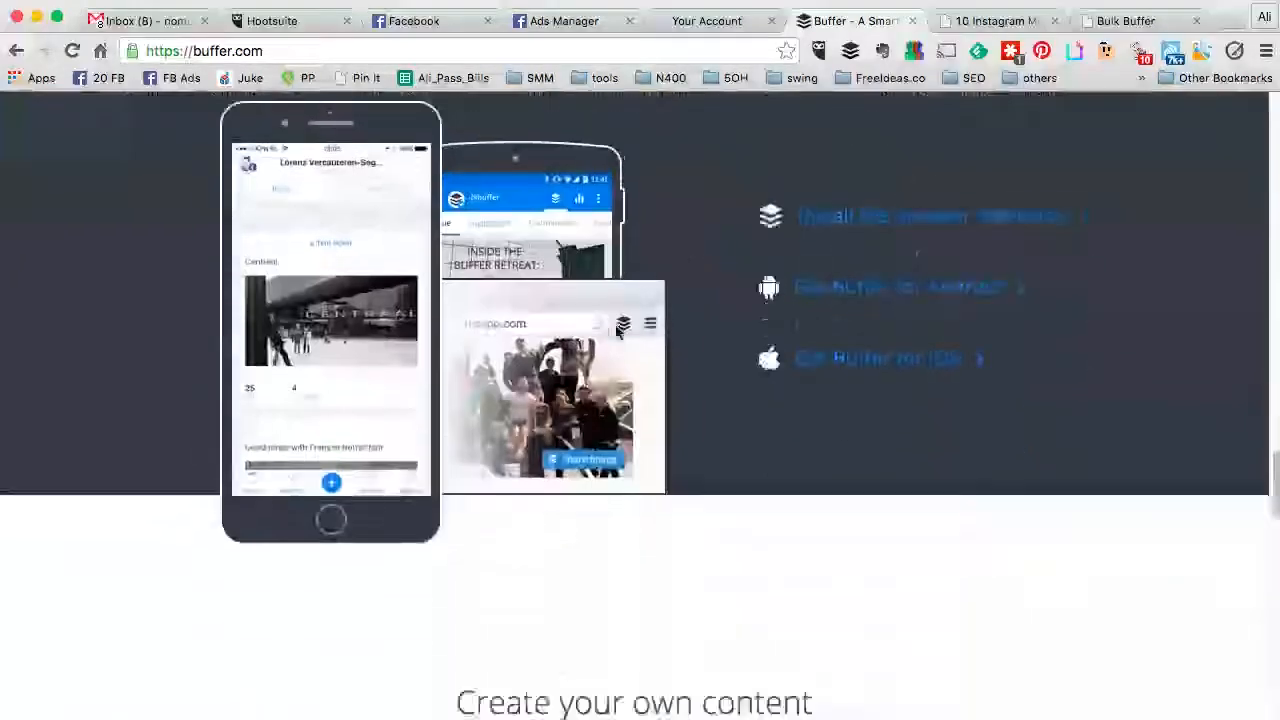
scroll(617, 332, "down", 10)
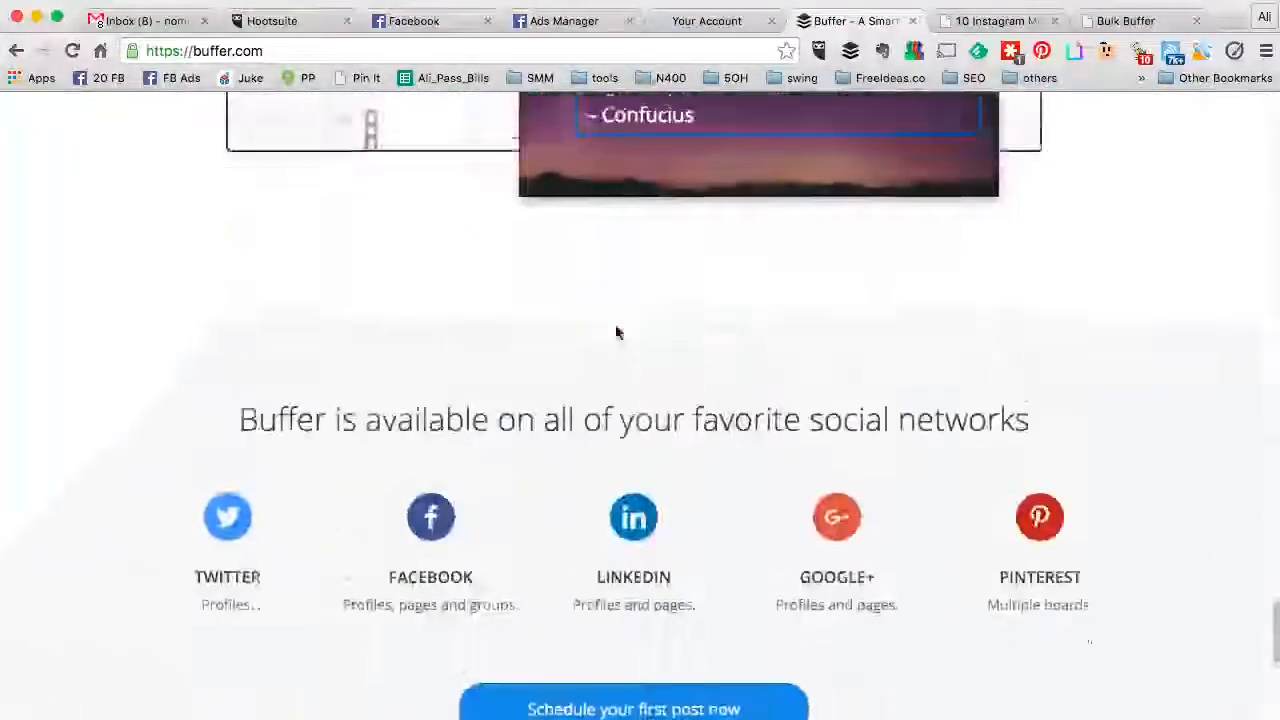
scroll(617, 332, "down", 3)
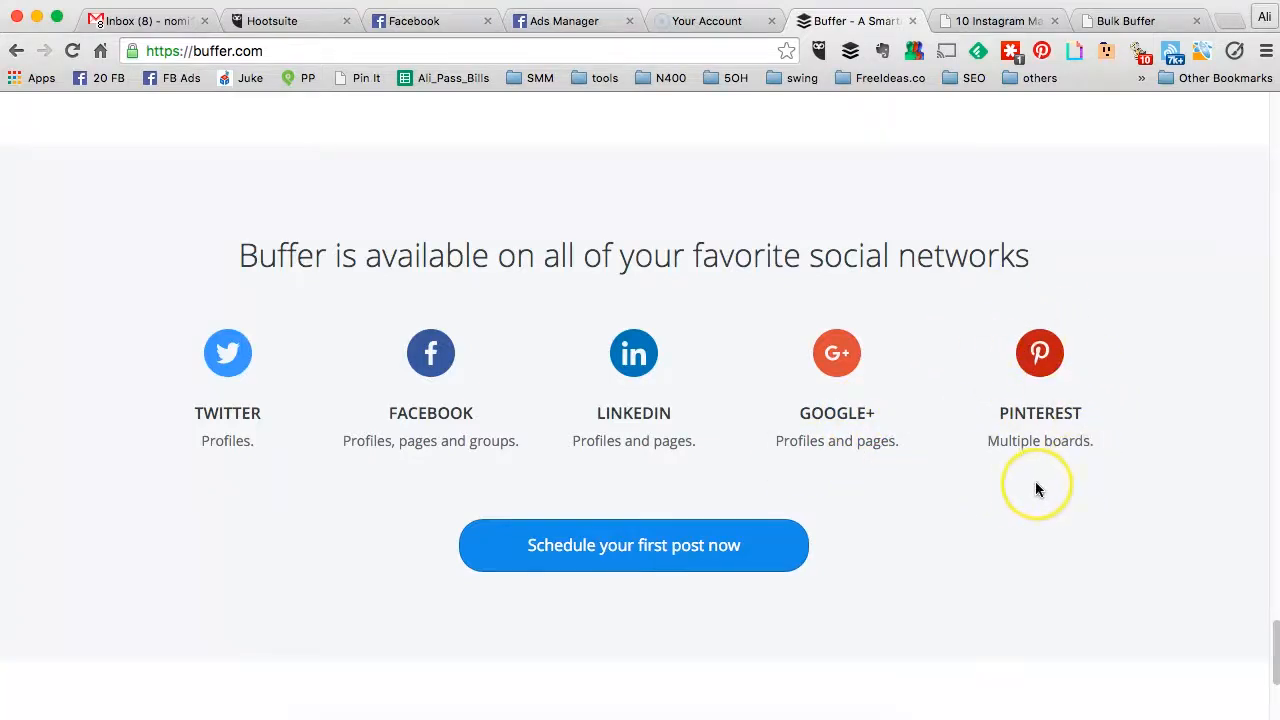
scroll(1026, 491, "down", 5)
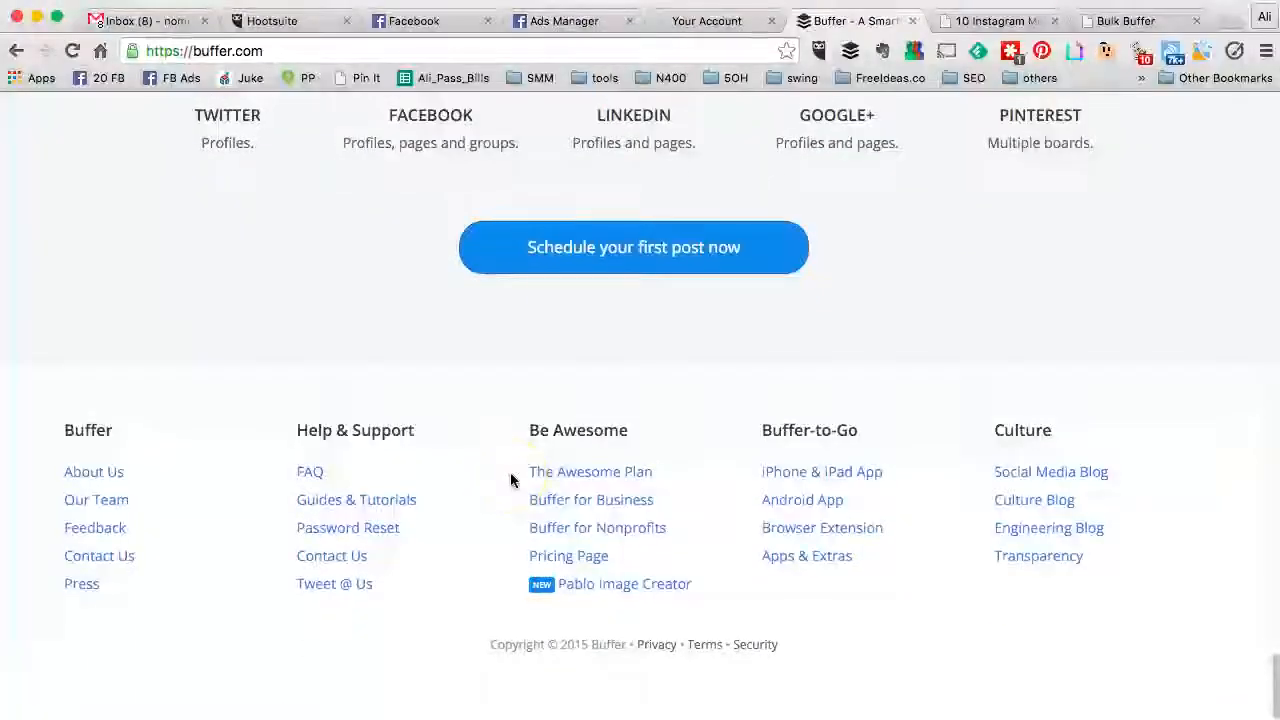
left_click(562, 560)
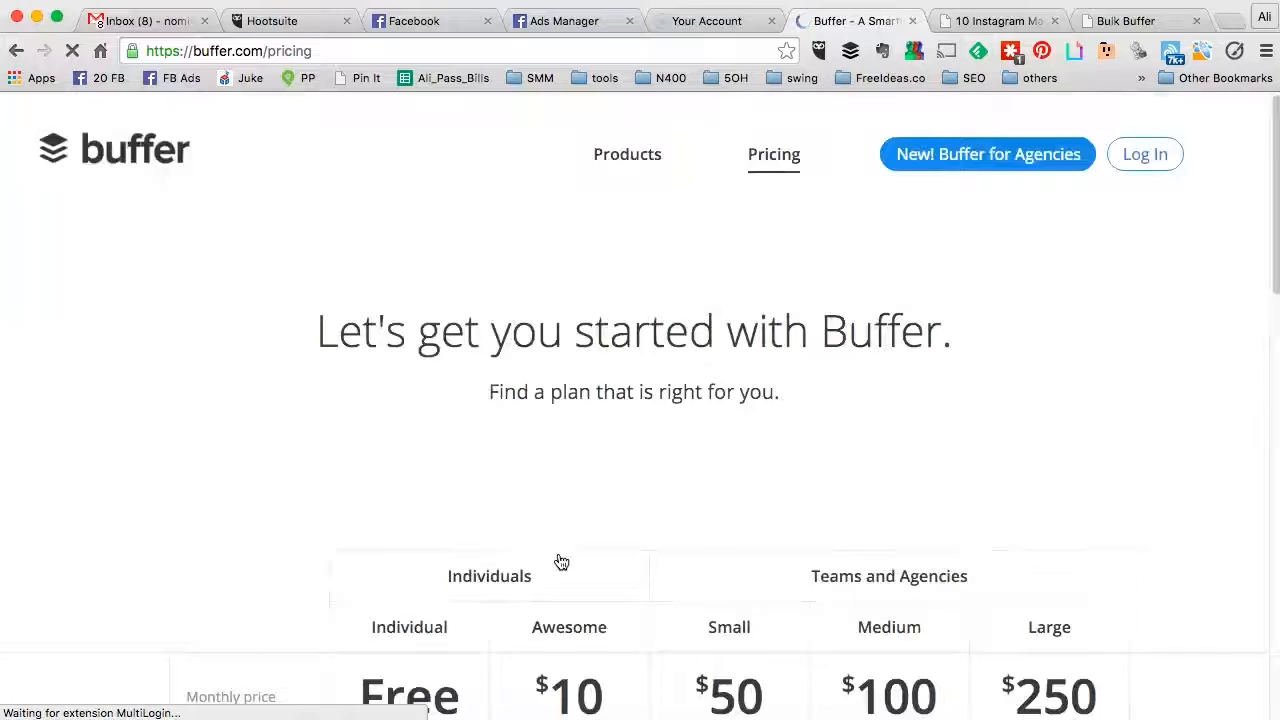
Step: Compare the pricing plans from Free Individual up to the $250 Large plan
scroll(537, 446, "down", 5)
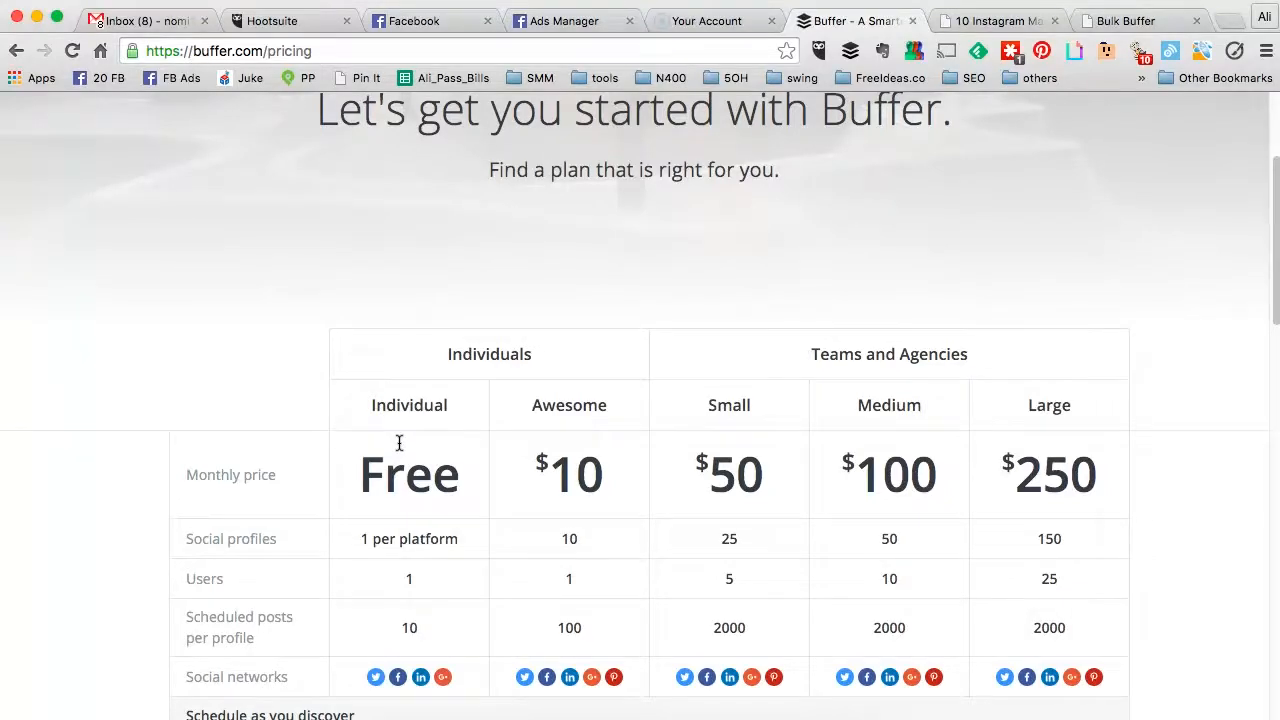
scroll(399, 443, "down", 2)
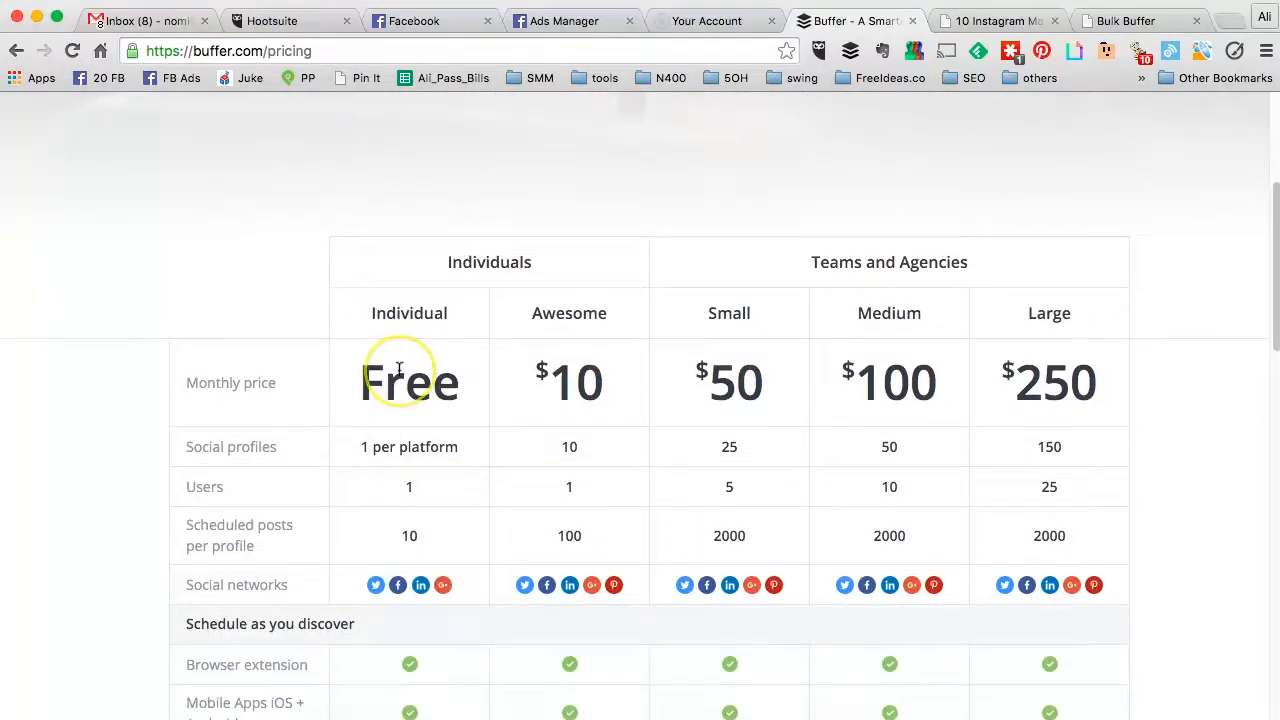
scroll(399, 370, "down", 3)
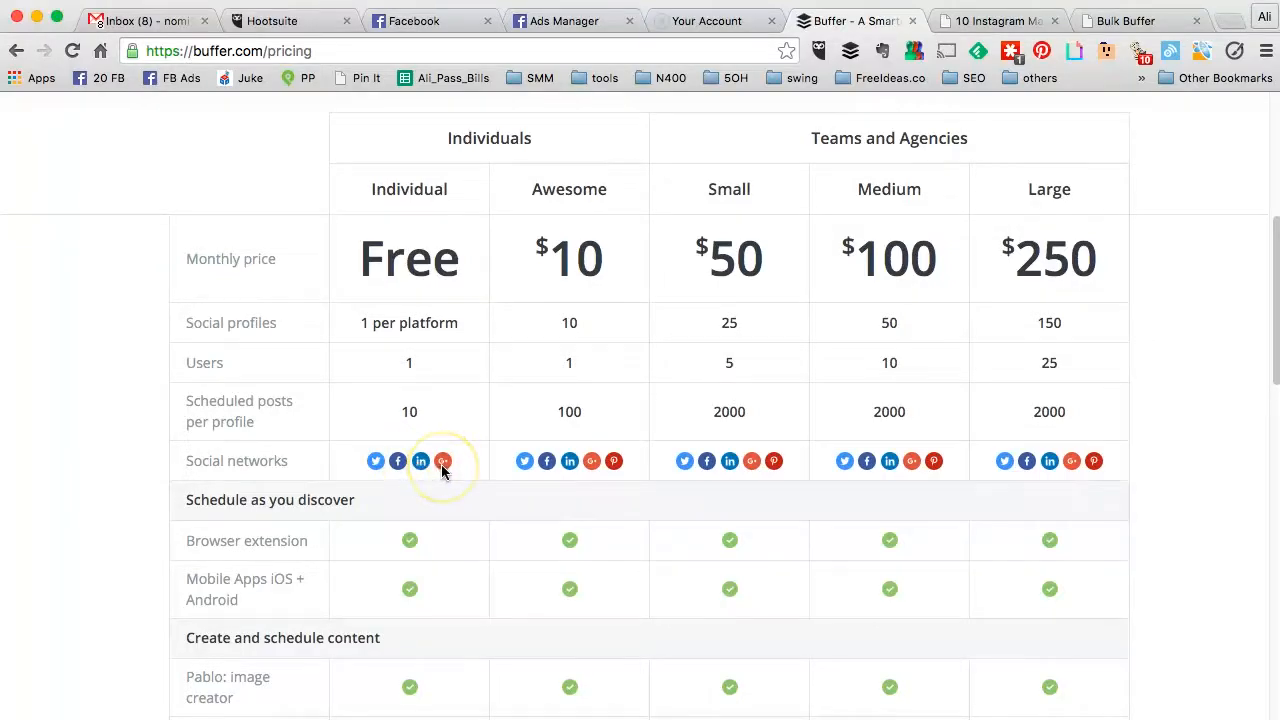
scroll(443, 466, "down", 1)
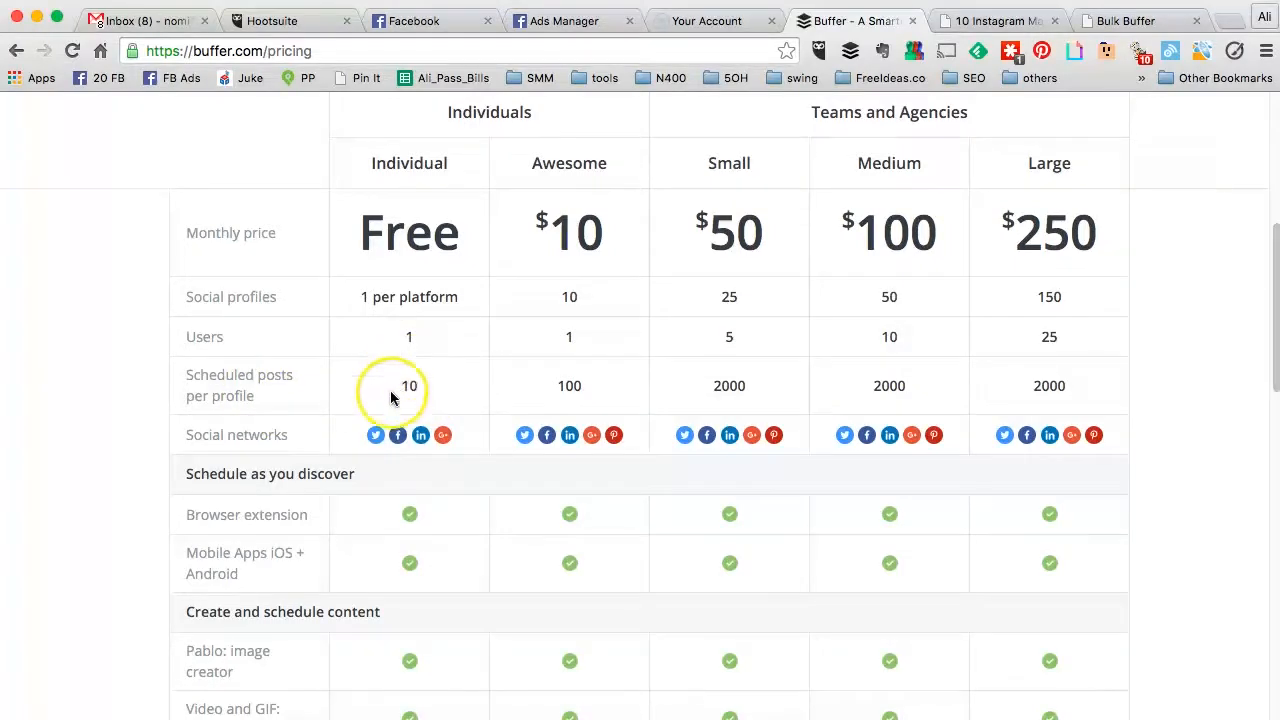
scroll(424, 389, "down", 5)
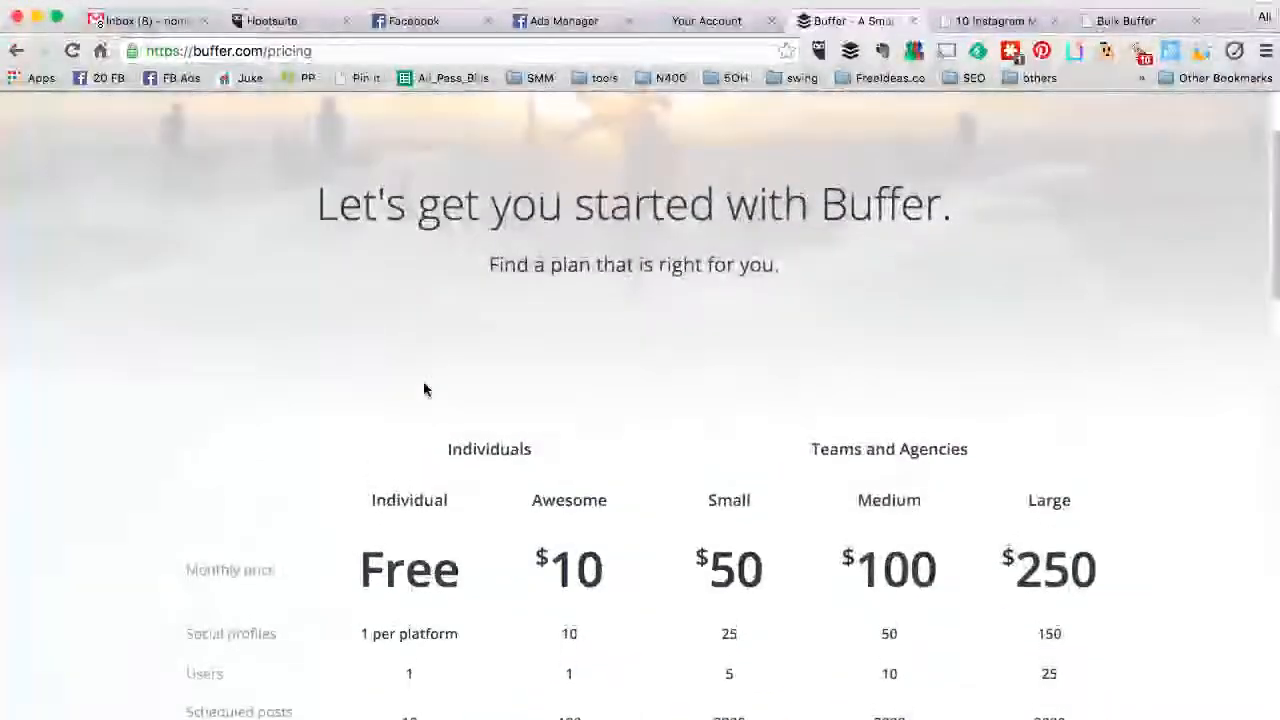
scroll(423, 386, "down", 1)
scroll(742, 344, "down", 3)
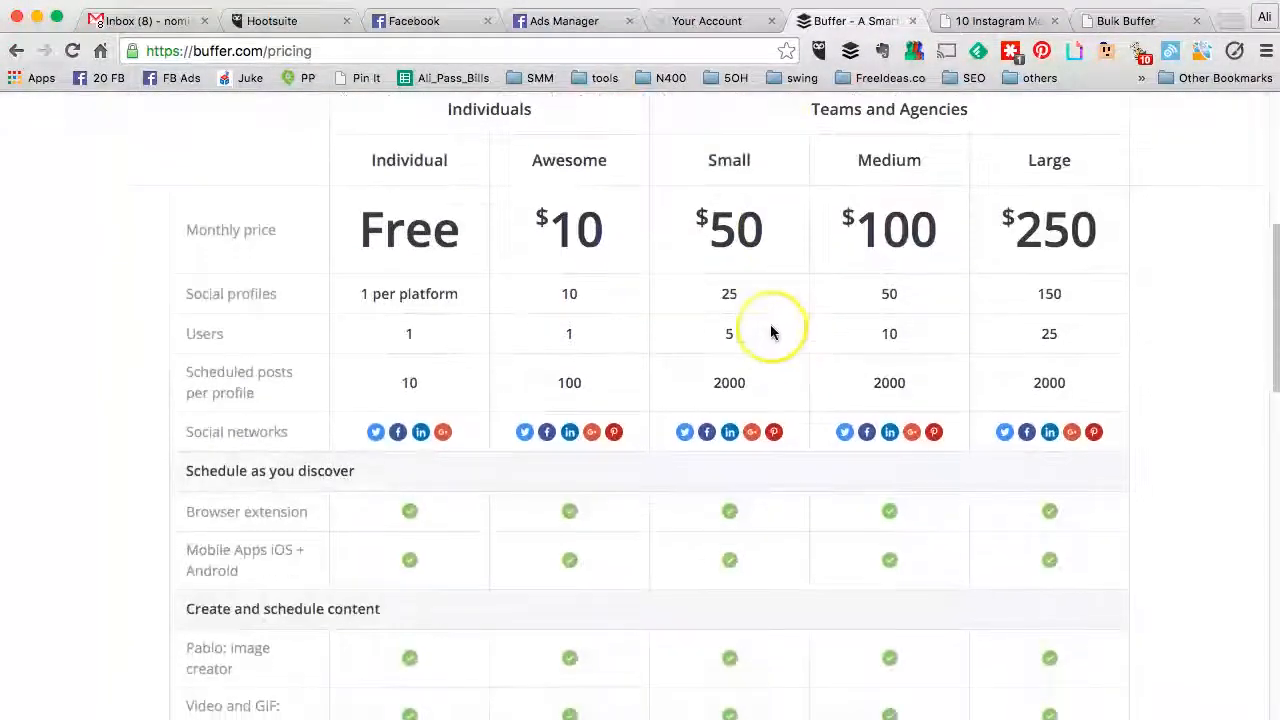
left_click(570, 236)
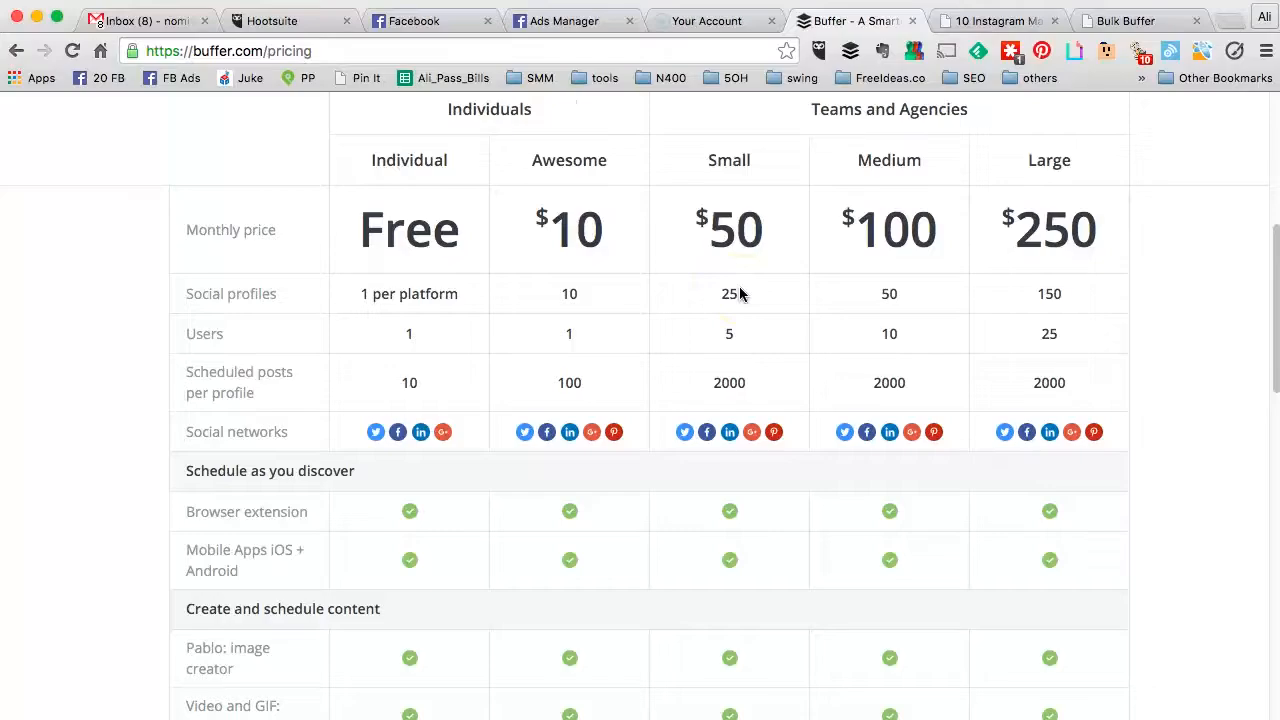
Step: Return to the top of the pricing page and bring up the Log In form
scroll(740, 293, "down", 15)
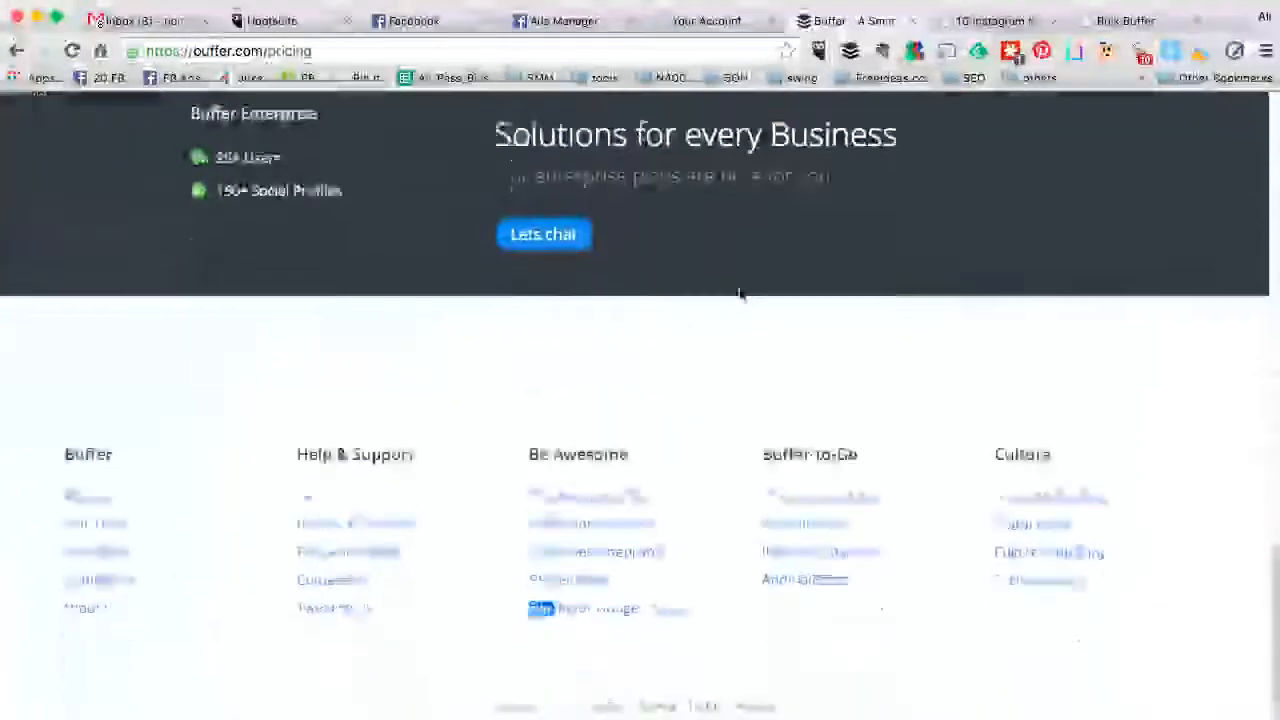
scroll(740, 293, "up", 20)
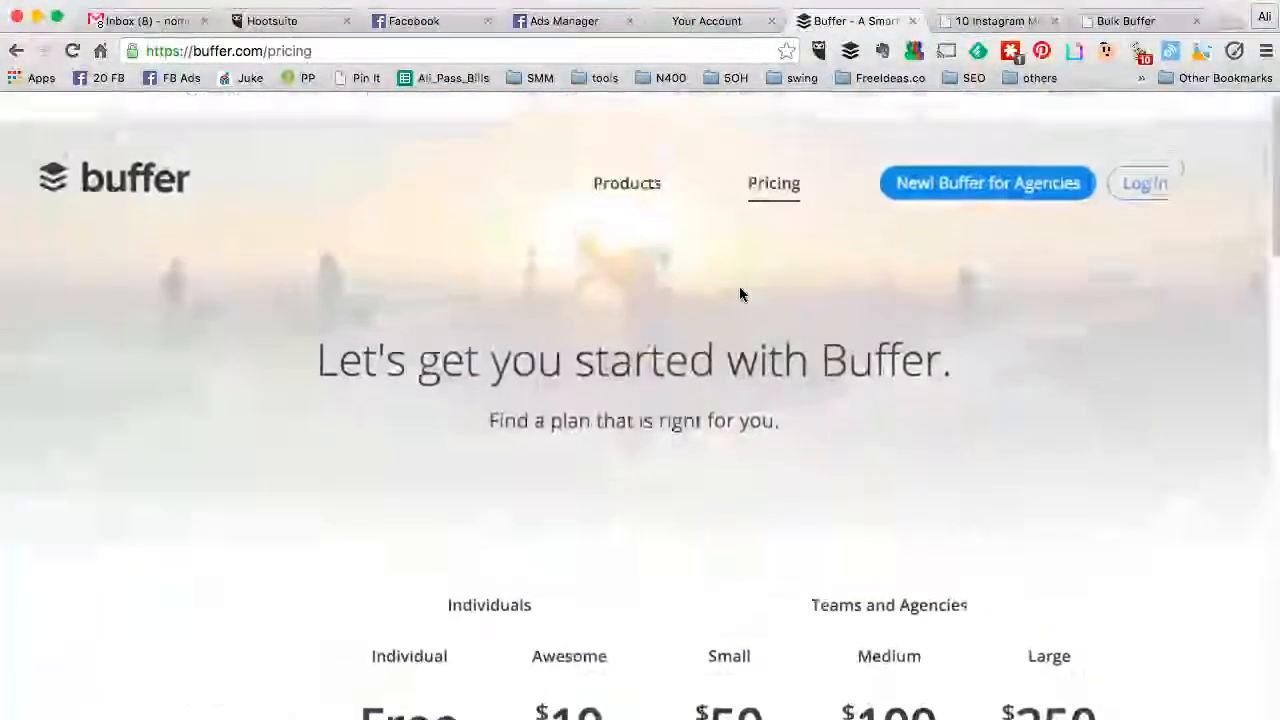
left_click(1145, 155)
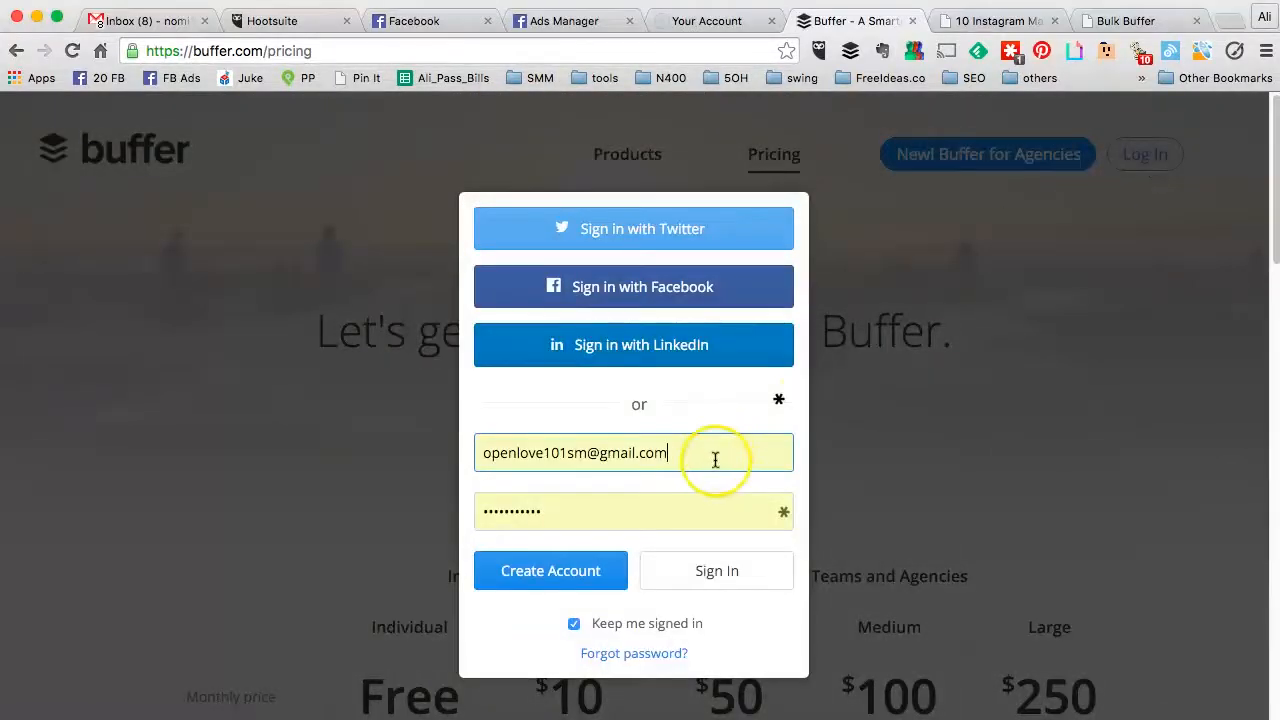
Step: Sign in to Buffer using the saved account e-mail from autofill
double_click(715, 460)
left_click(699, 478)
left_click(712, 572)
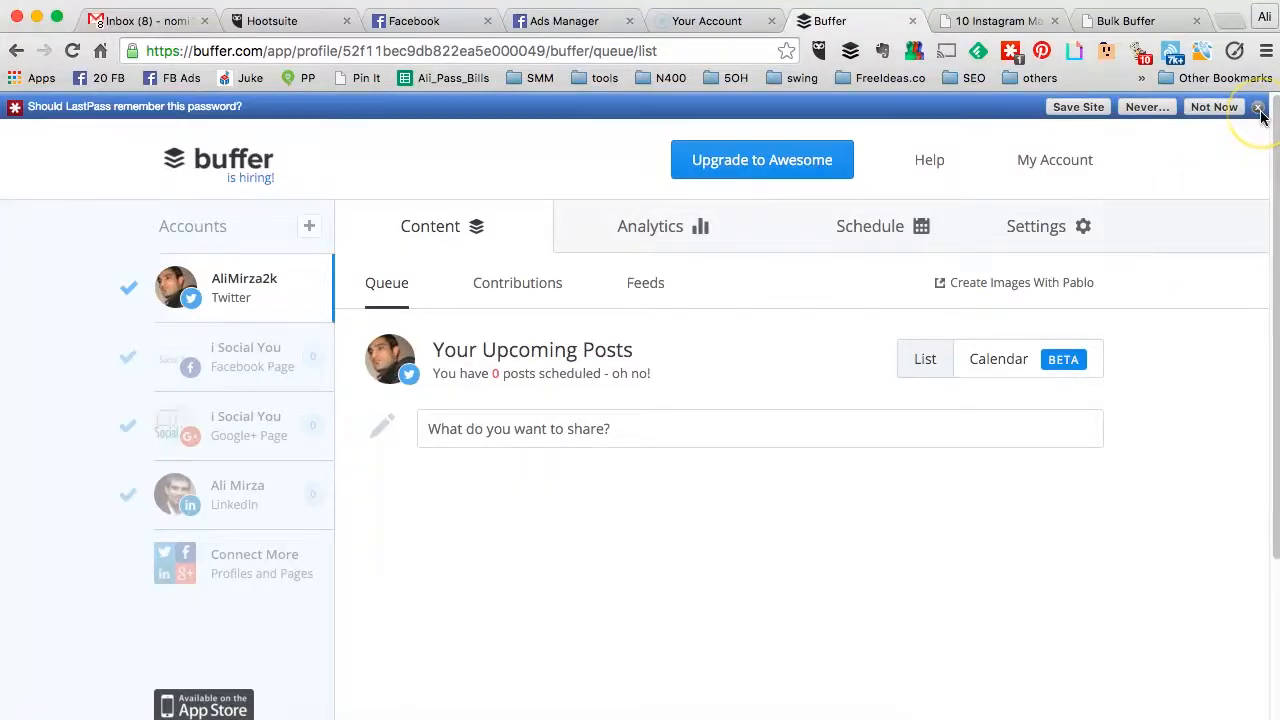
Step: View the Facebook, Google+ and LinkedIn queues, then go to My Account's Browser Extensions settings
left_click(1258, 107)
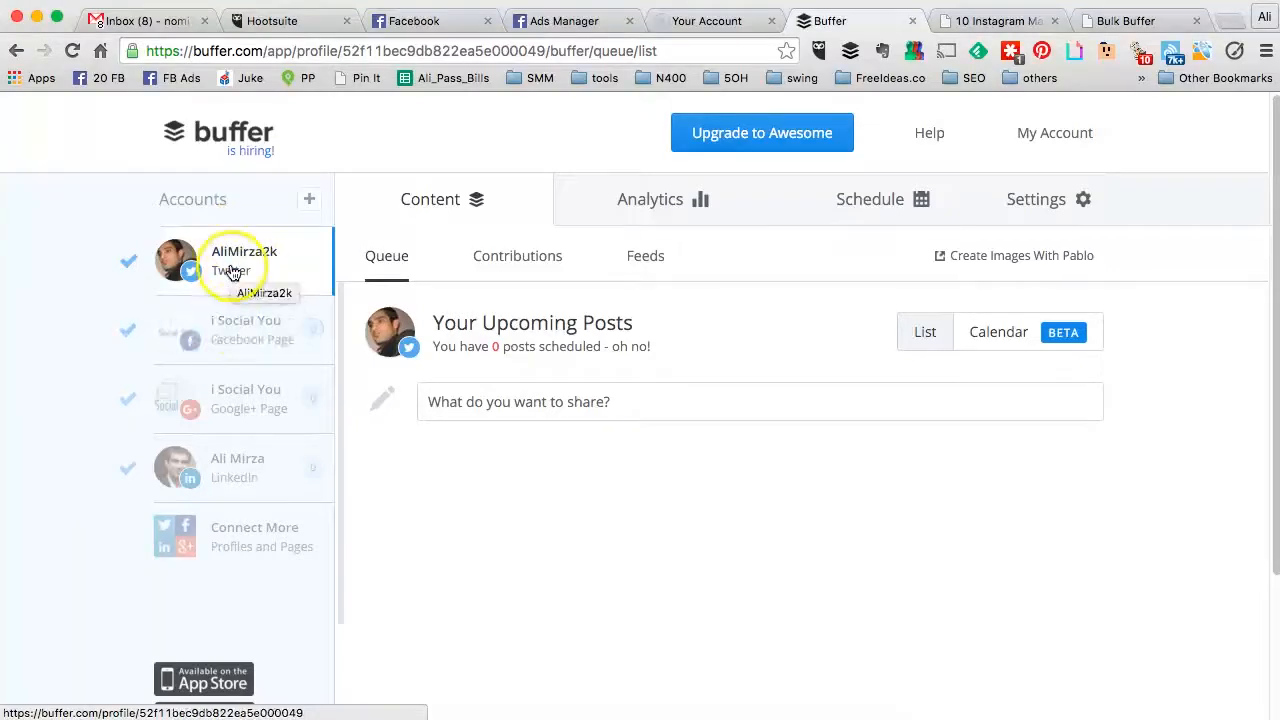
left_click(234, 332)
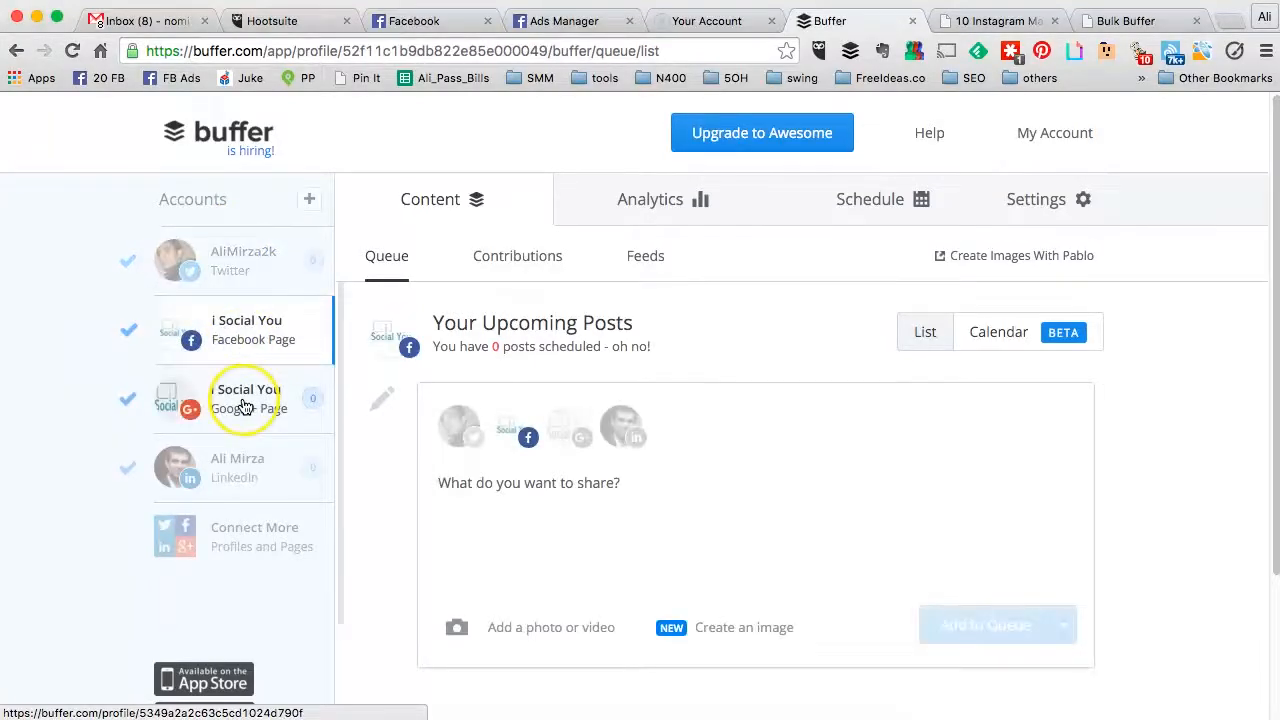
left_click(244, 405)
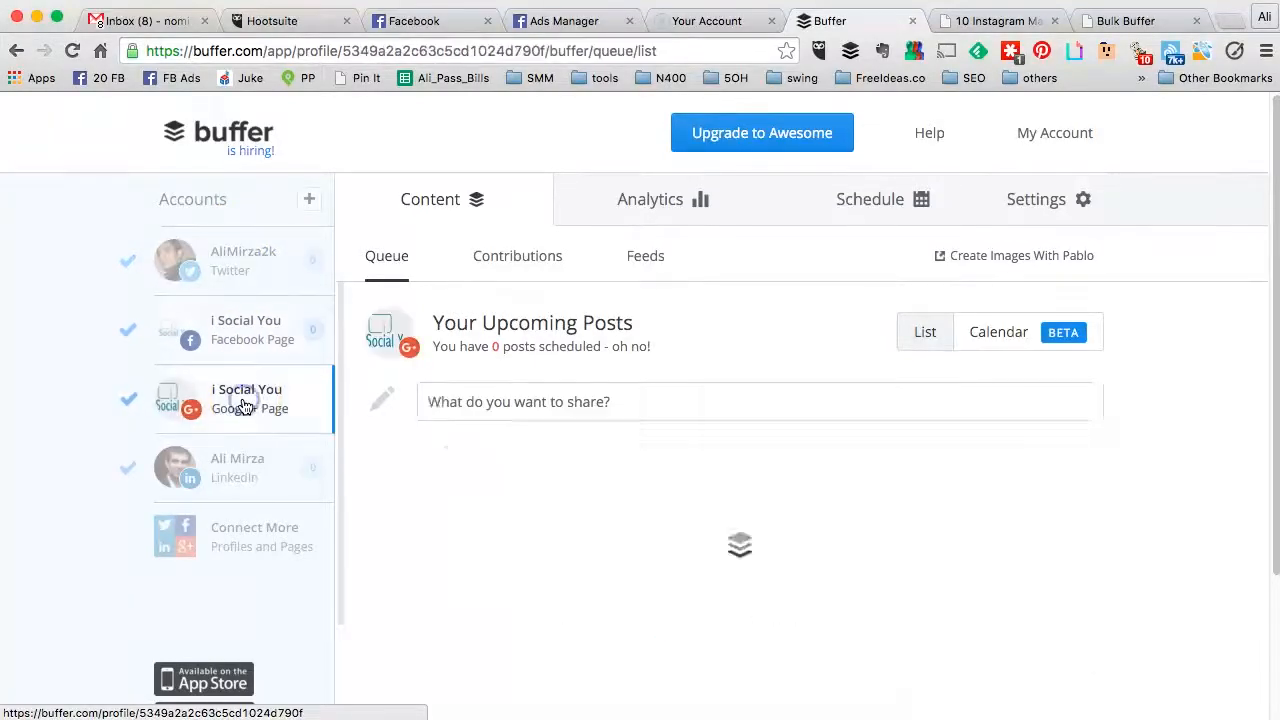
left_click(245, 479)
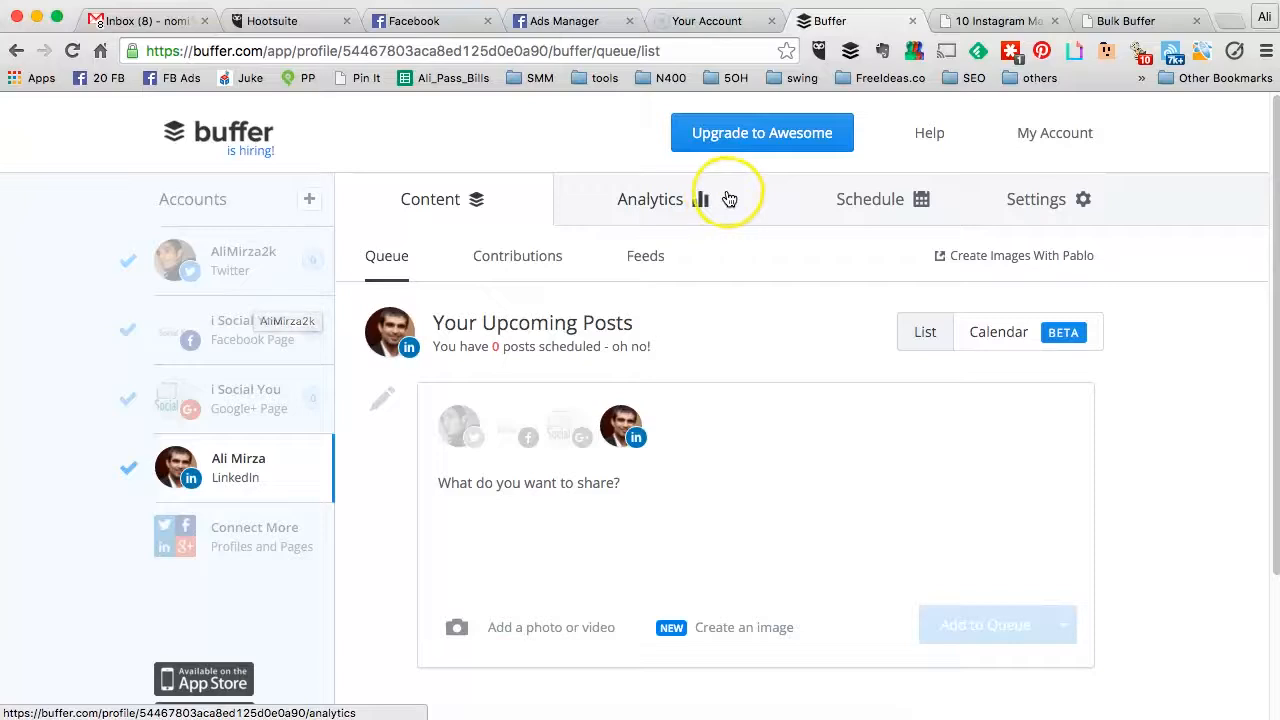
left_click(1032, 138)
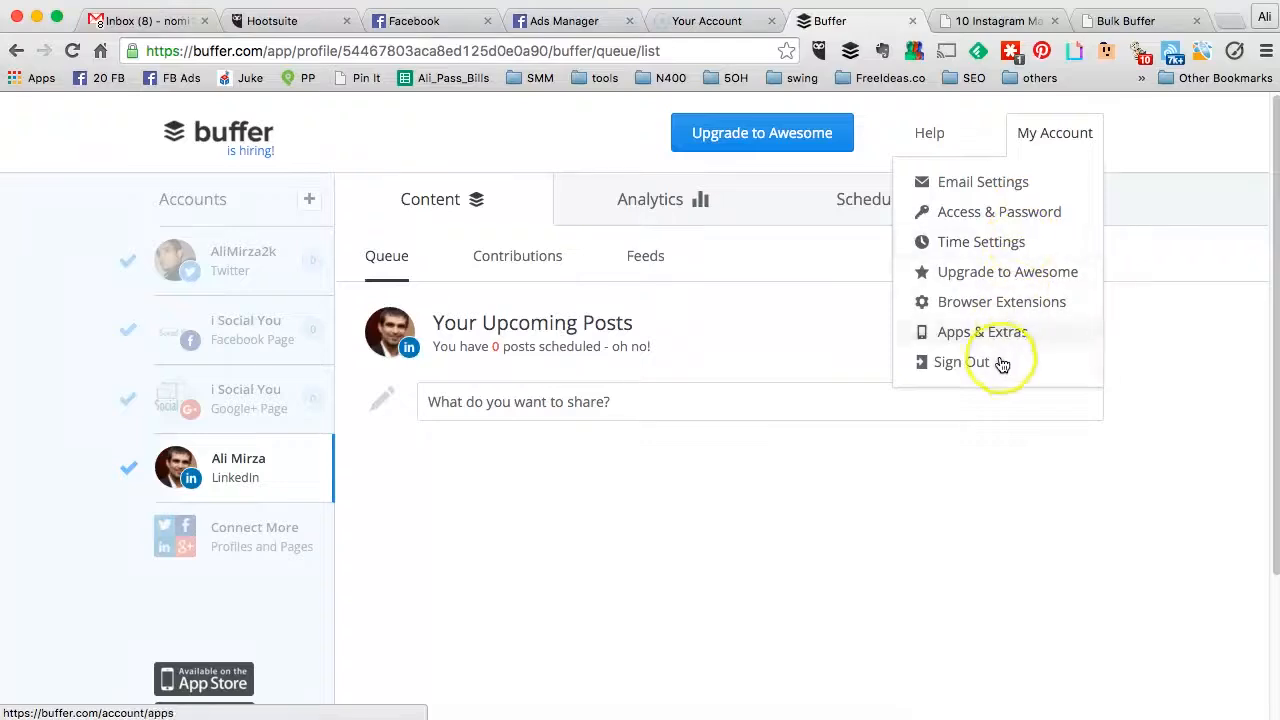
left_click(1001, 305)
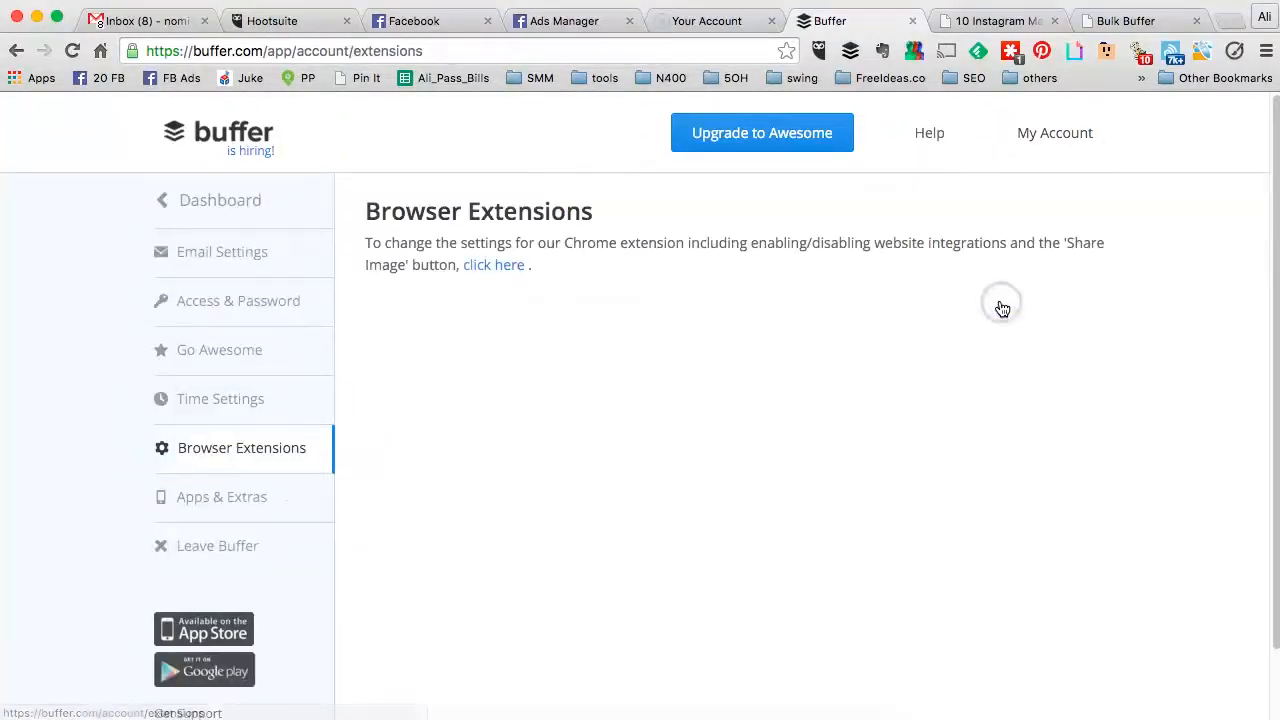
Step: Return to the Dashboard and go to the Connect a Social Network page
scroll(1002, 309, "down", 1)
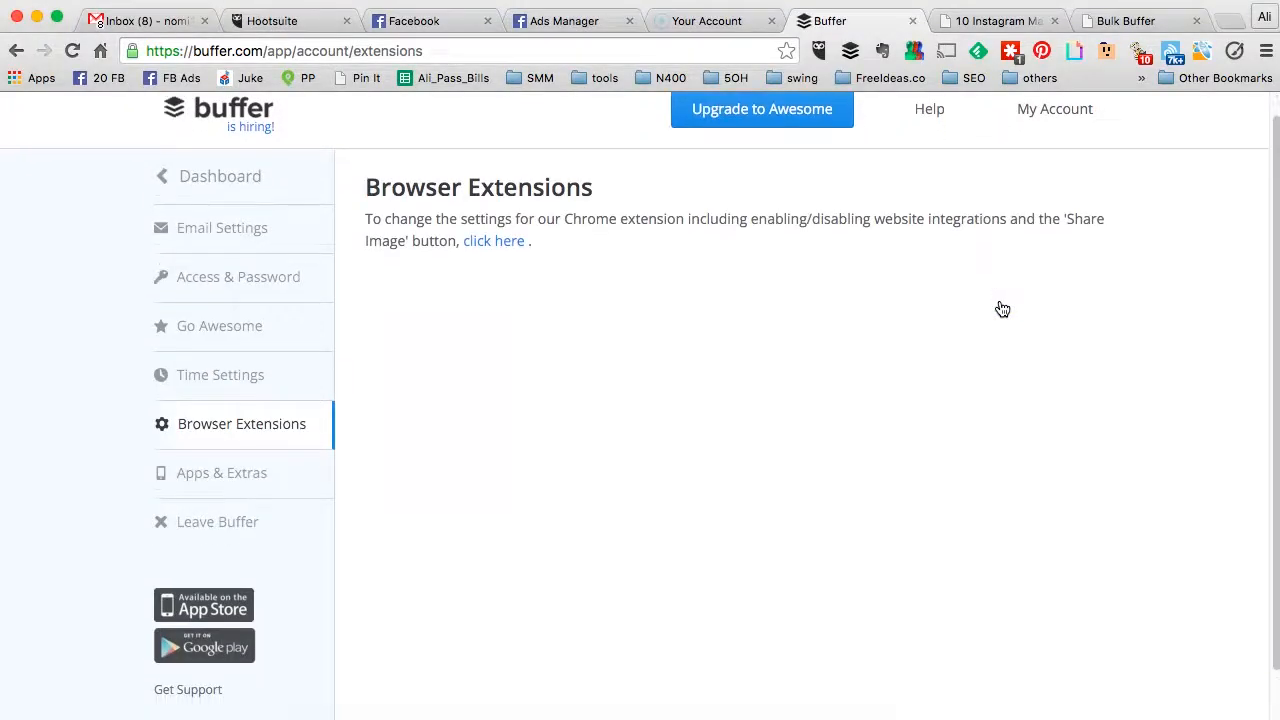
scroll(1002, 309, "up", 1)
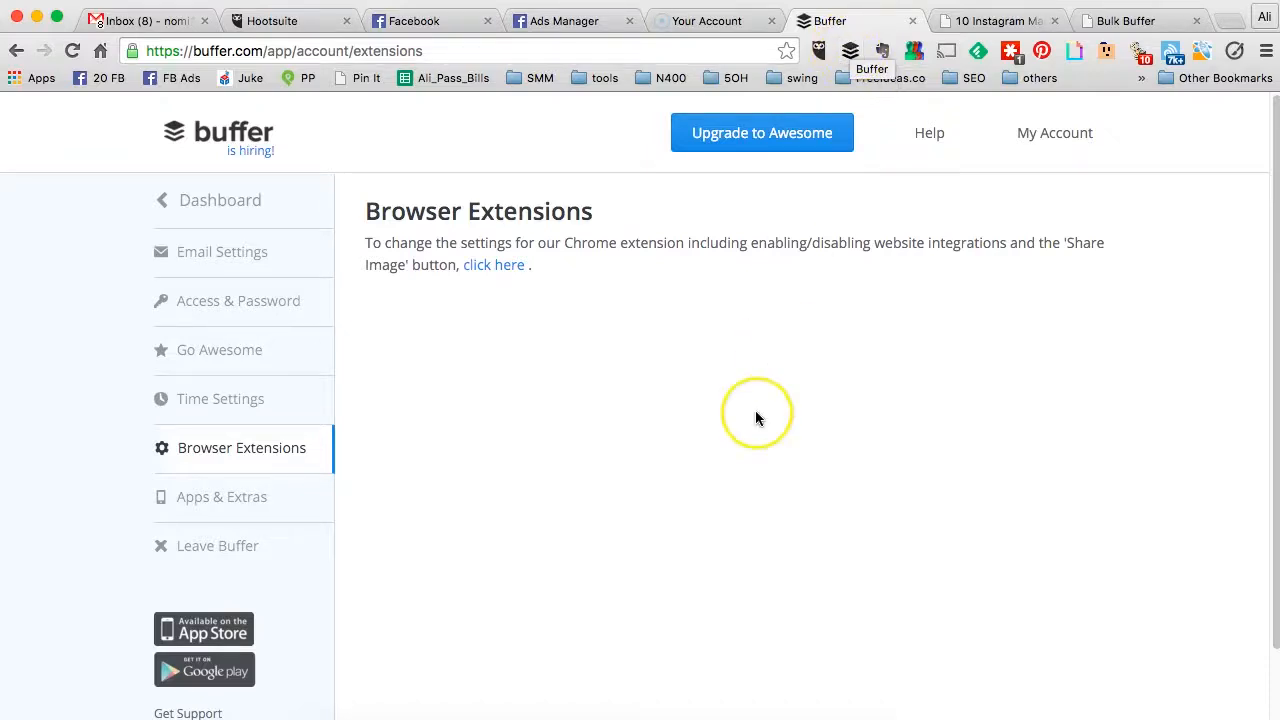
scroll(755, 418, "down", 2)
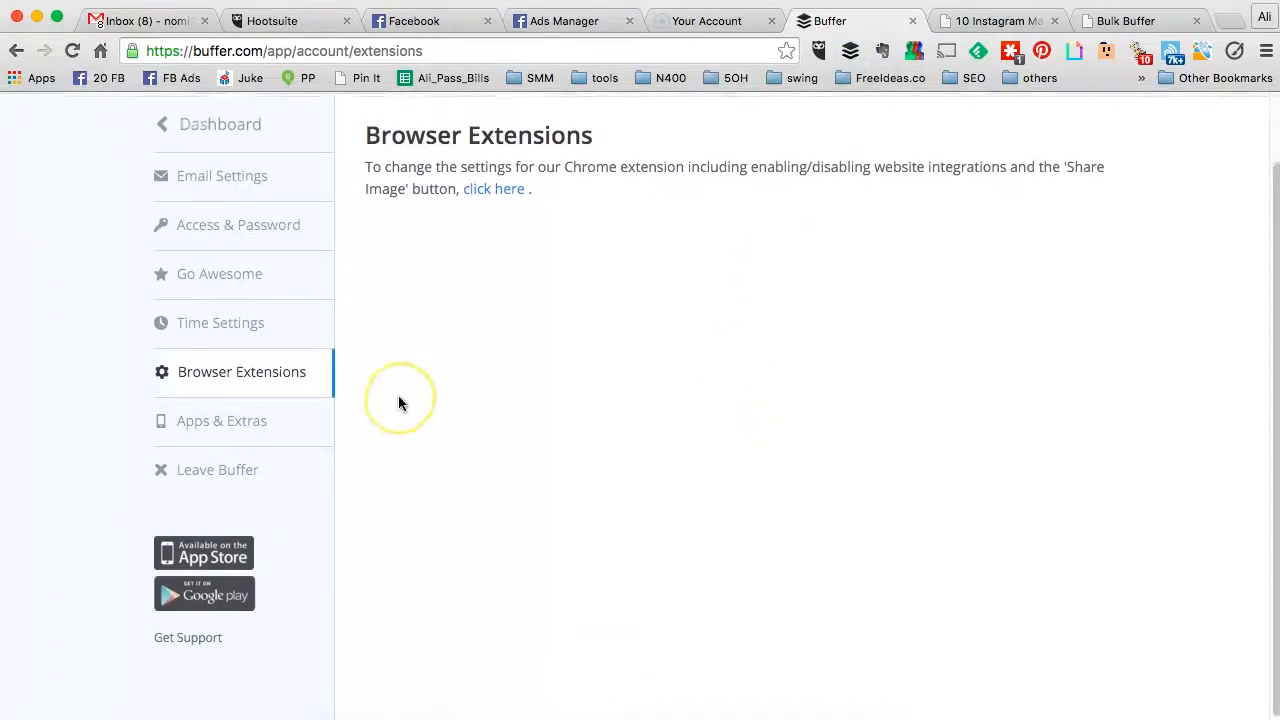
scroll(399, 403, "up", 2)
left_click(240, 203)
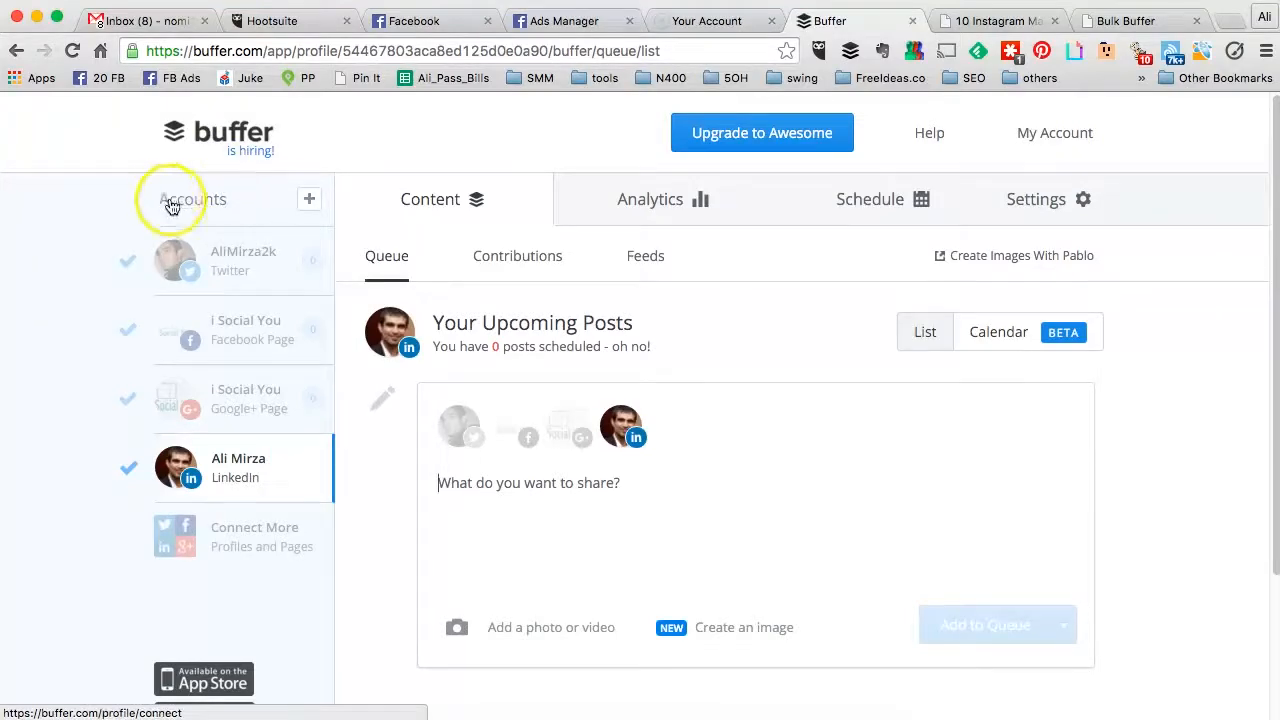
left_click(195, 200)
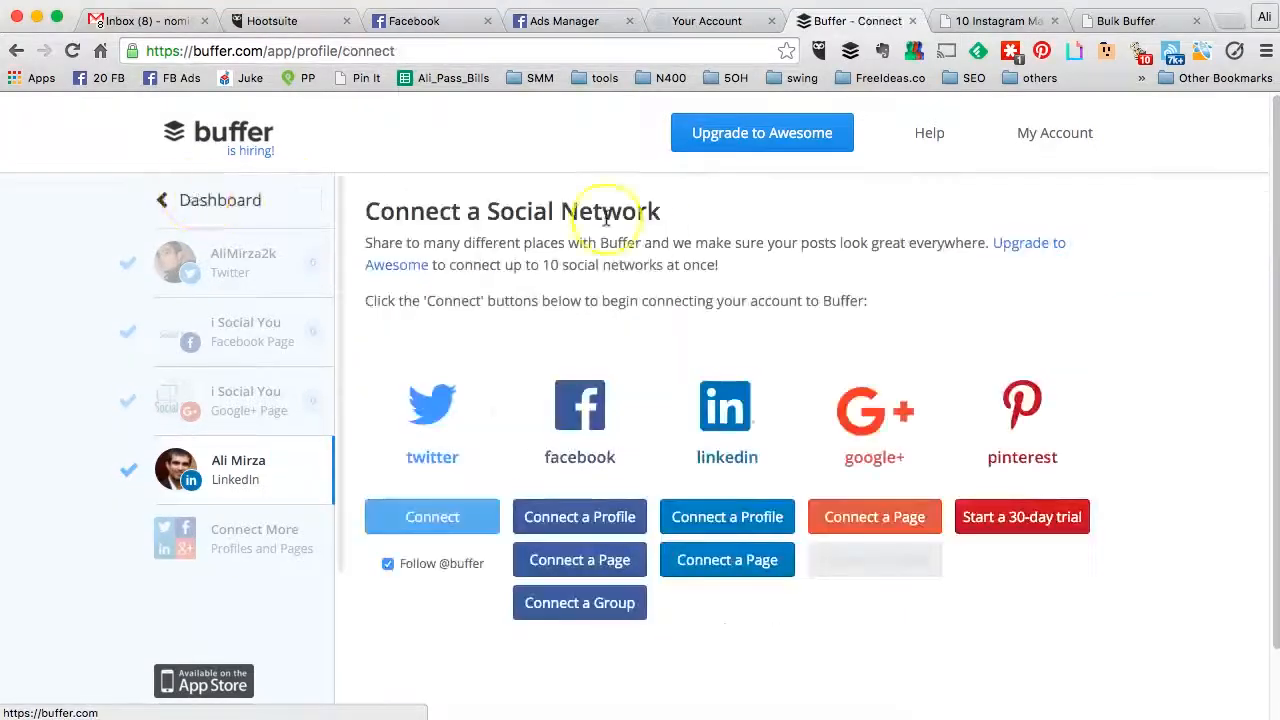
Step: Start Pinterest's 30-day trial connection, then return to the Twitter account's queue
scroll(655, 225, "down", 2)
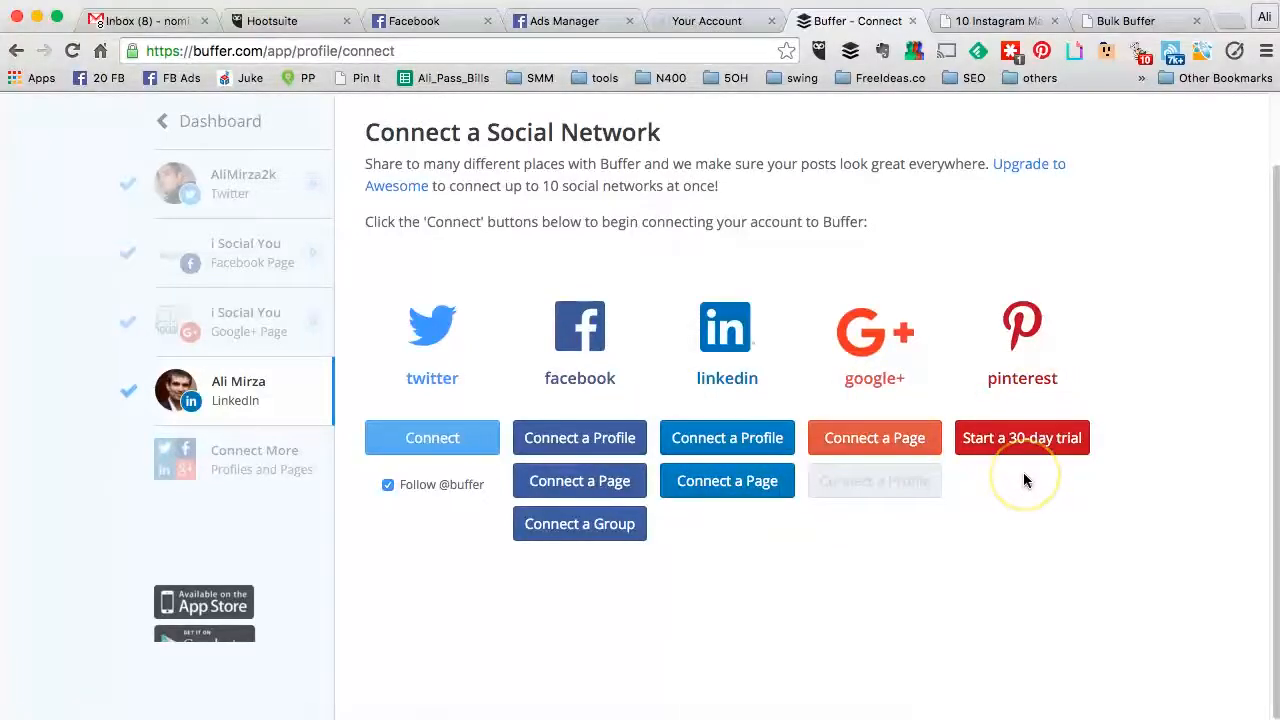
left_click(986, 453)
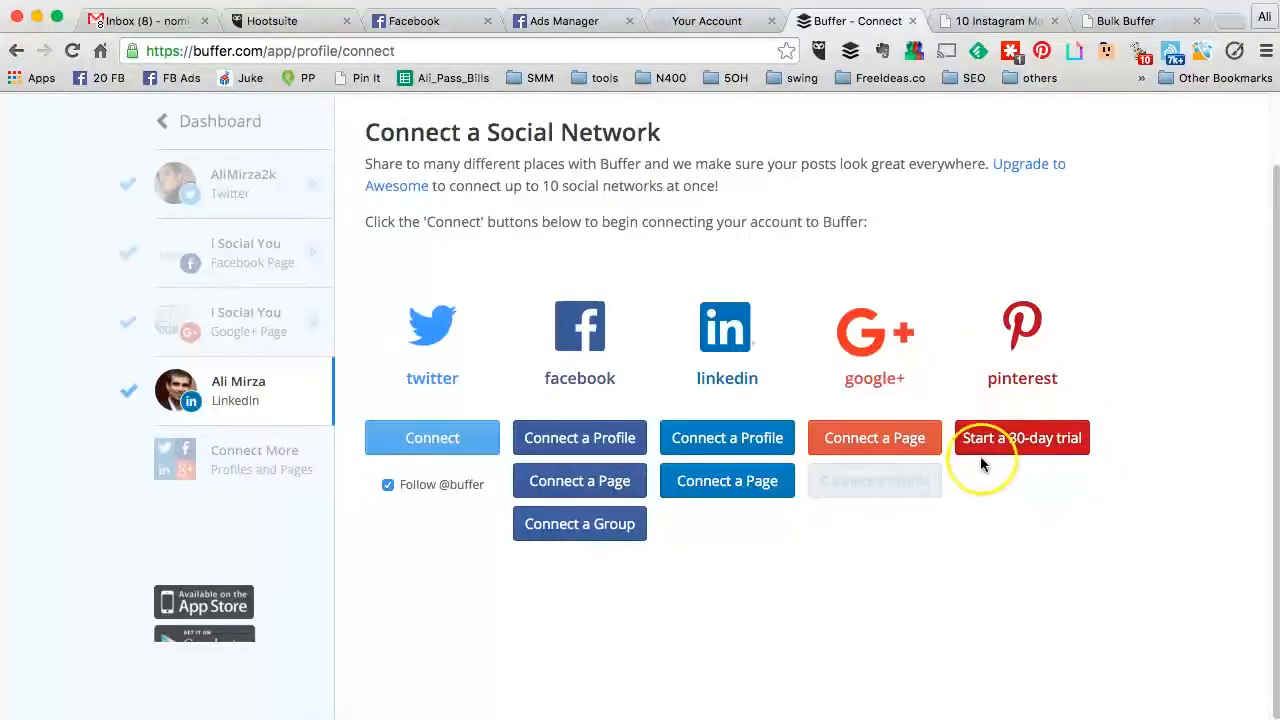
scroll(656, 312, "up", 1)
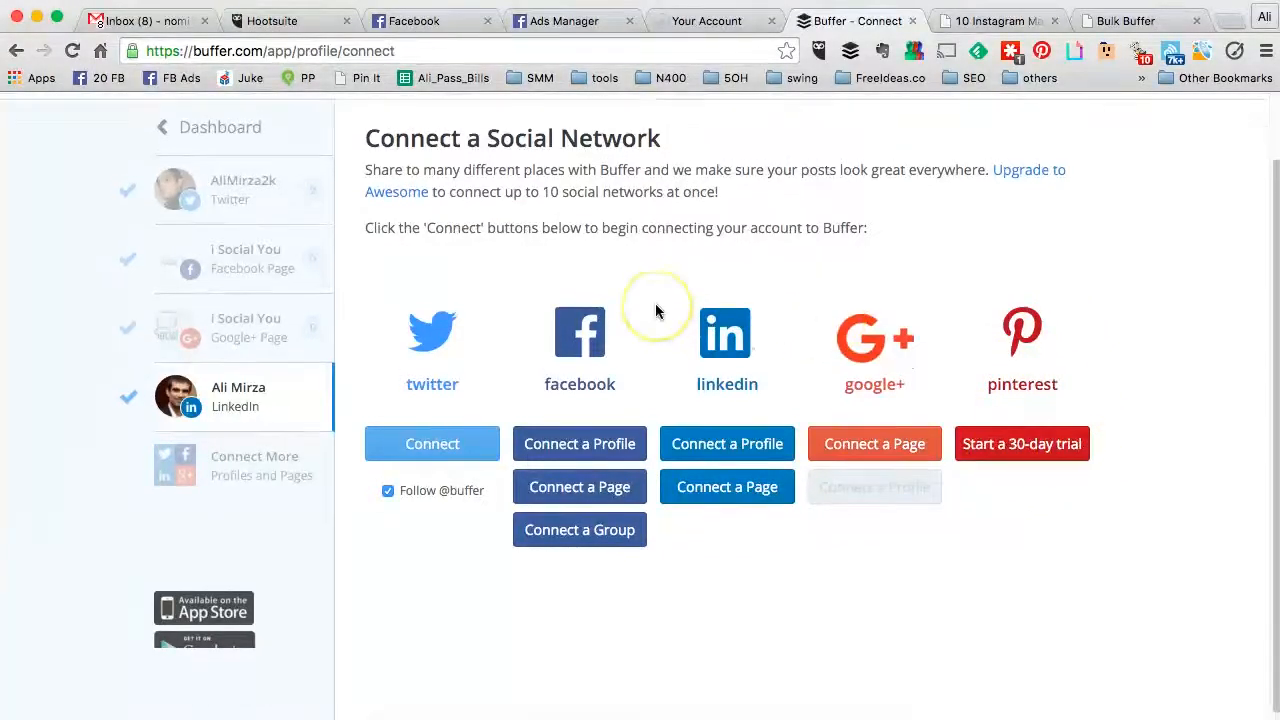
scroll(656, 312, "up", 2)
left_click(265, 268)
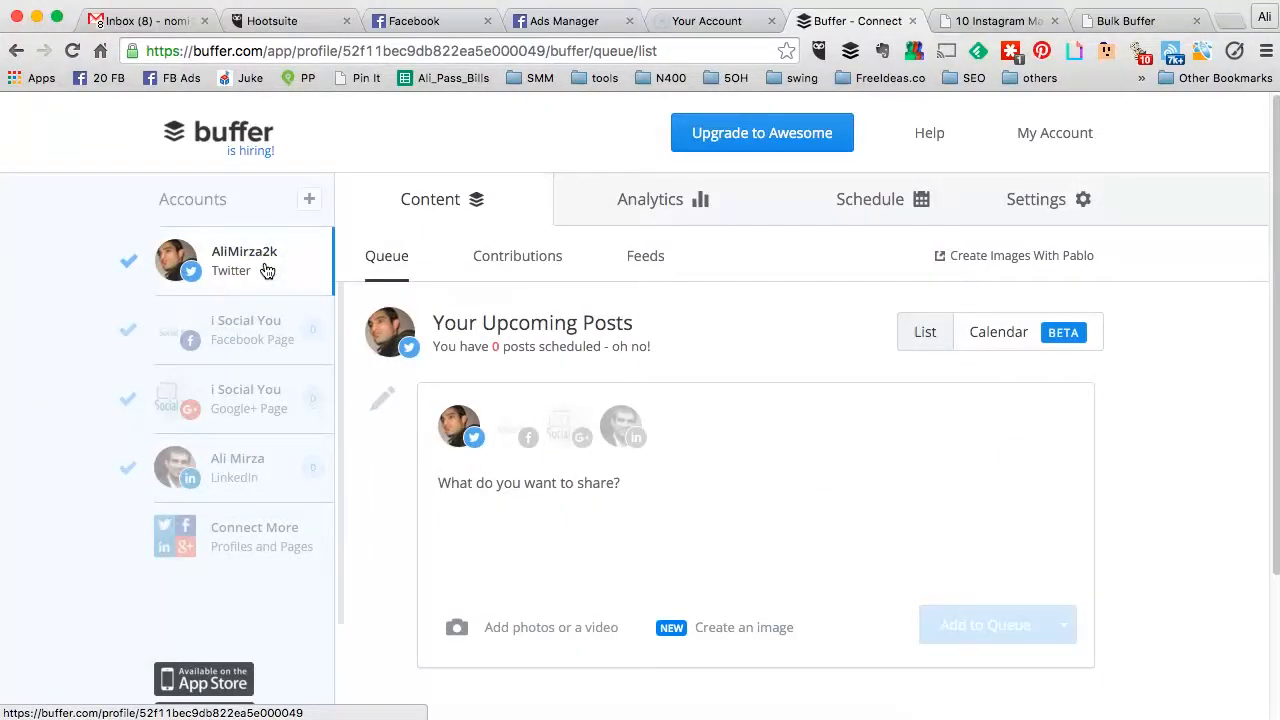
Step: Review Twitter's six posting times (08:14 AM to 06:04 PM), then switch to the Facebook Page
left_click(891, 218)
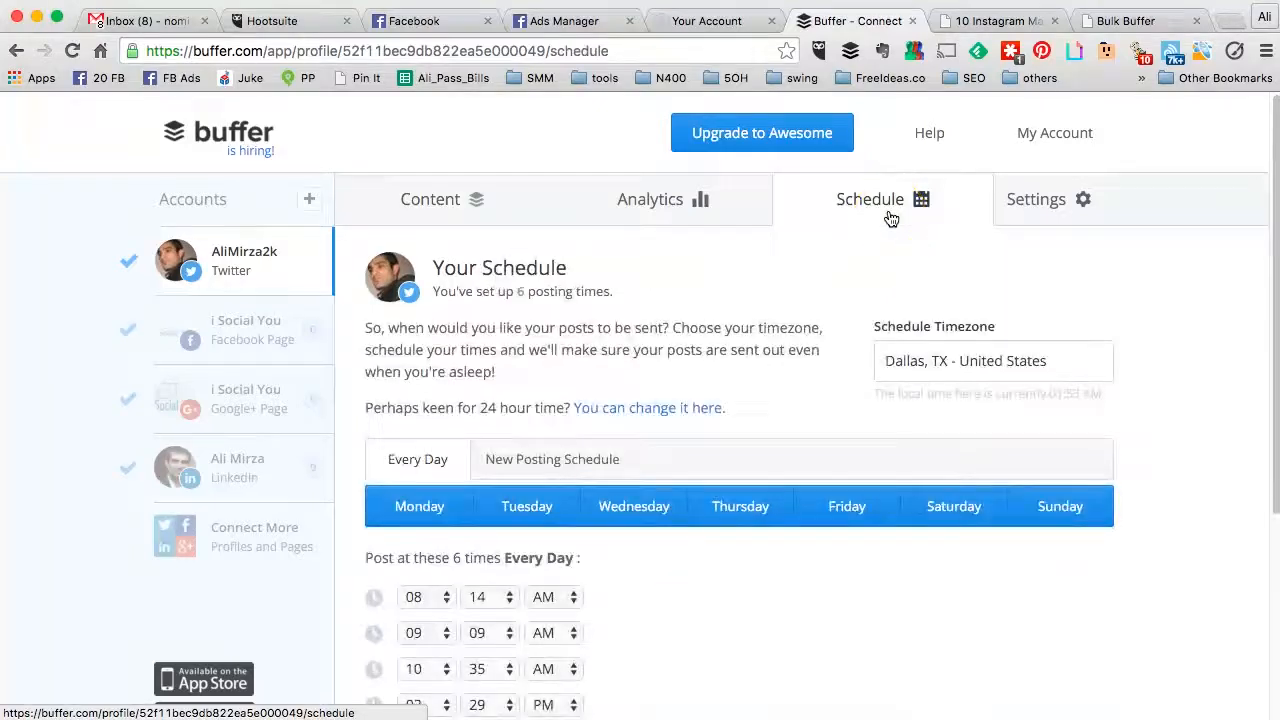
scroll(886, 217, "down", 2)
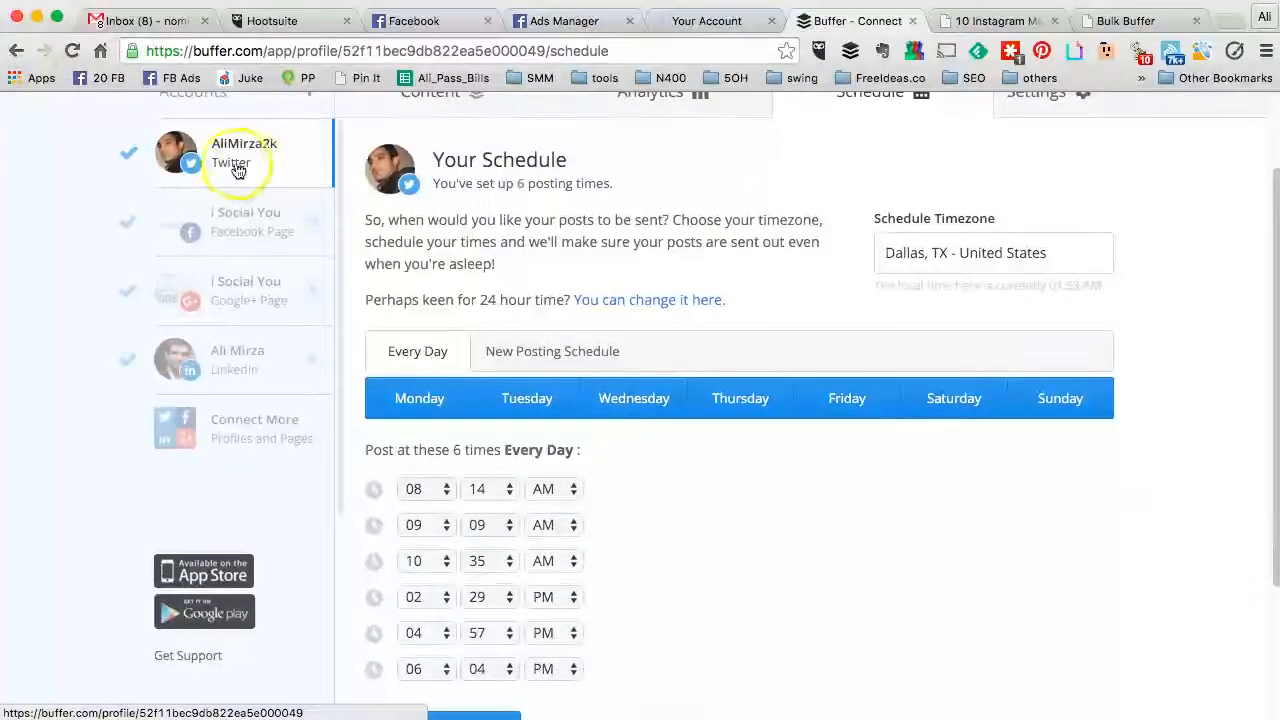
scroll(766, 260, "down", 2)
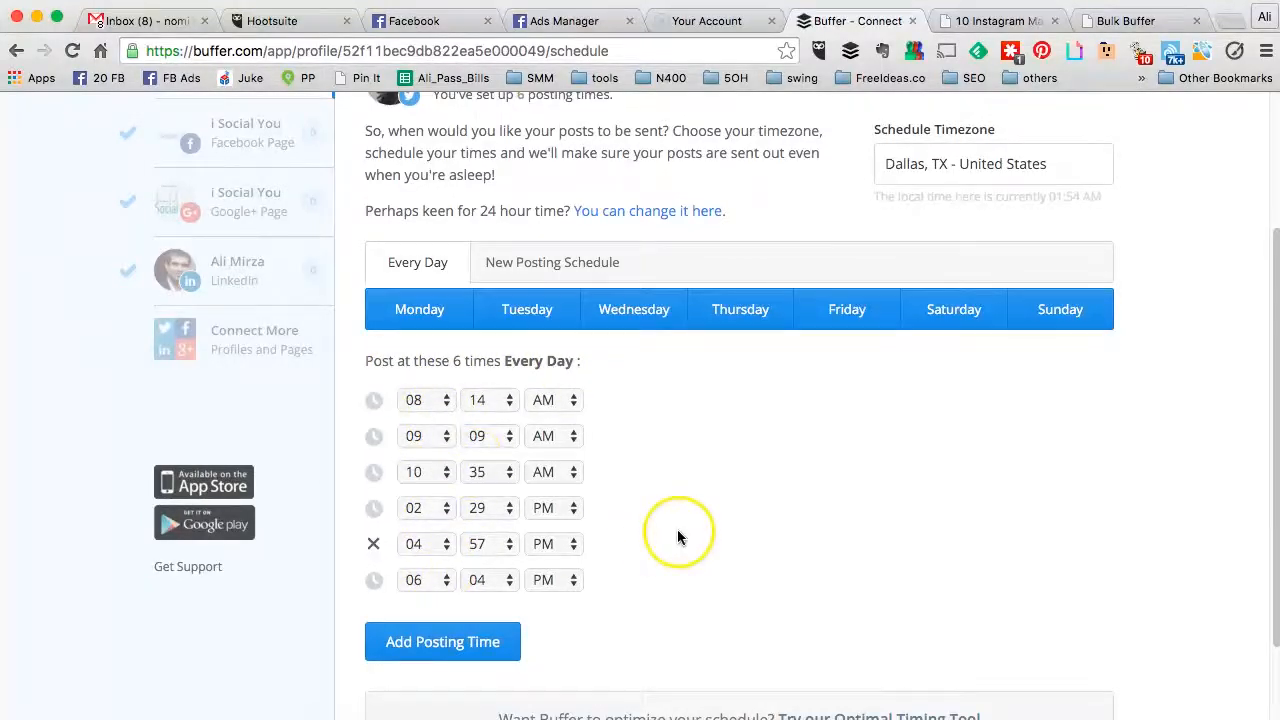
scroll(677, 529, "down", 2)
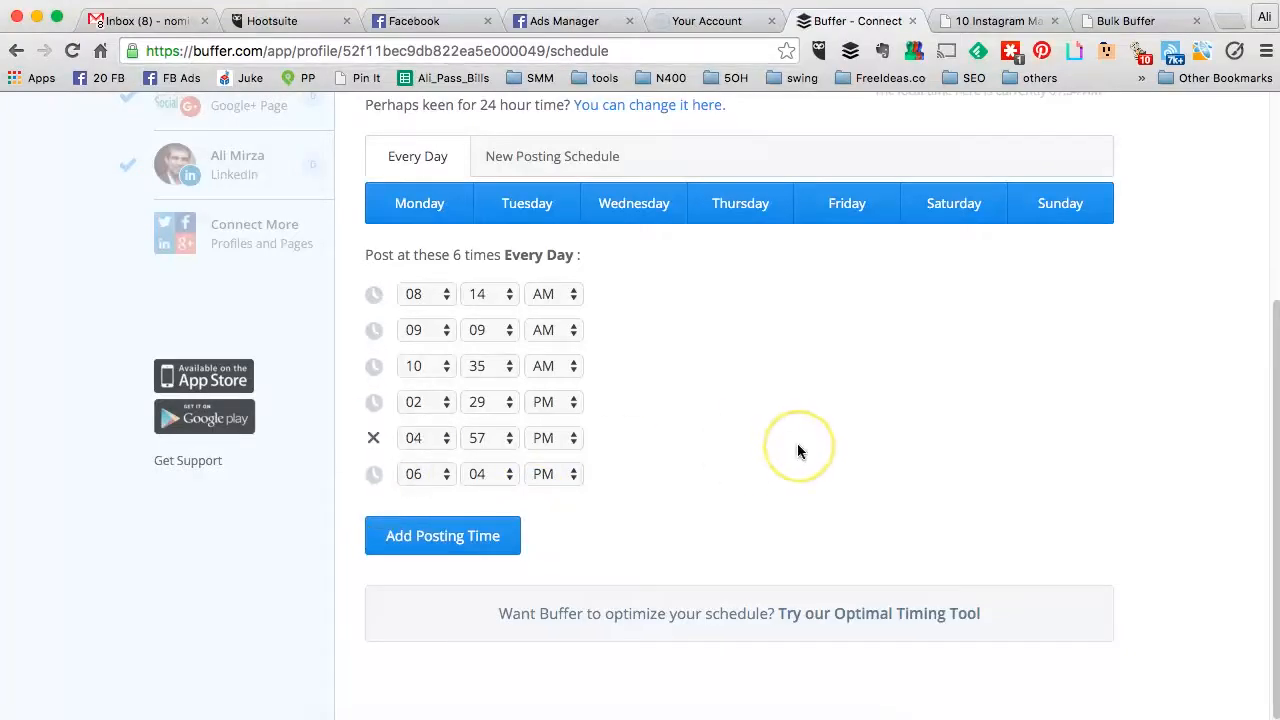
scroll(797, 451, "up", 6)
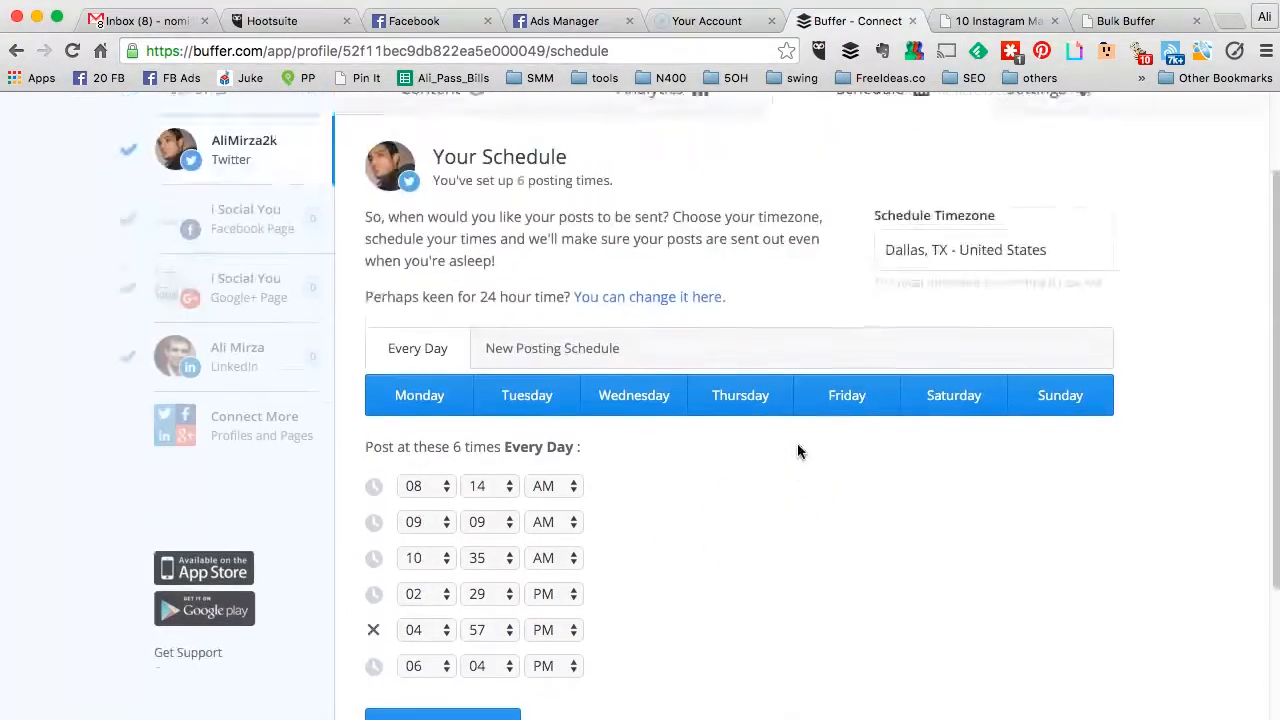
left_click(445, 325)
left_click(245, 322)
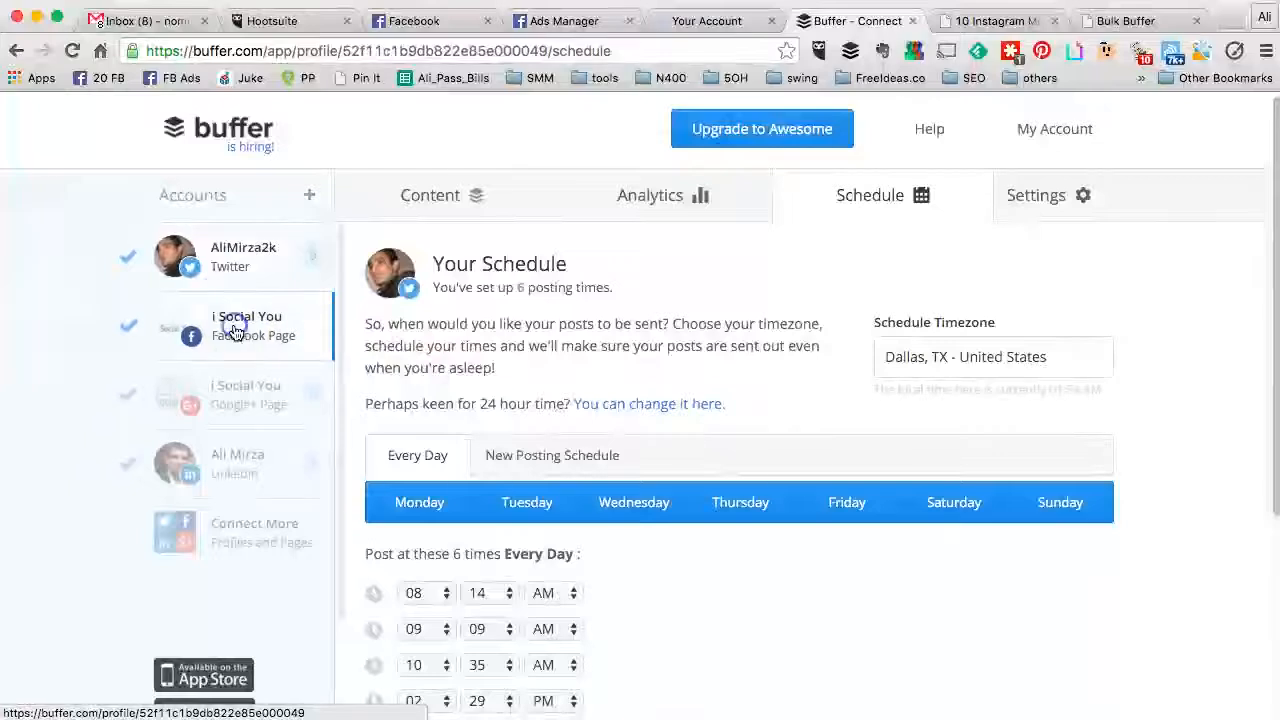
Step: Check the Facebook and Google+ schedules, then view LinkedIn's 08:54 AM and 04:59 PM times
scroll(567, 265, "down", 1)
scroll(567, 265, "down", 2)
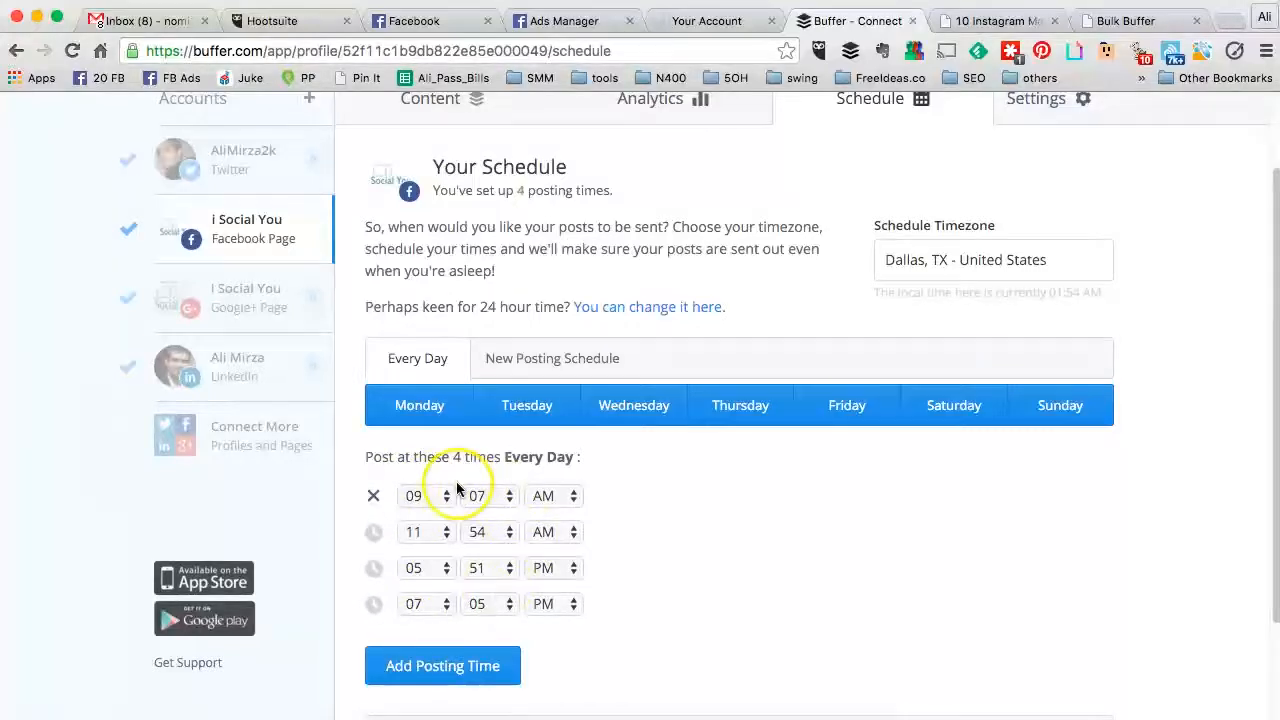
left_click(268, 300)
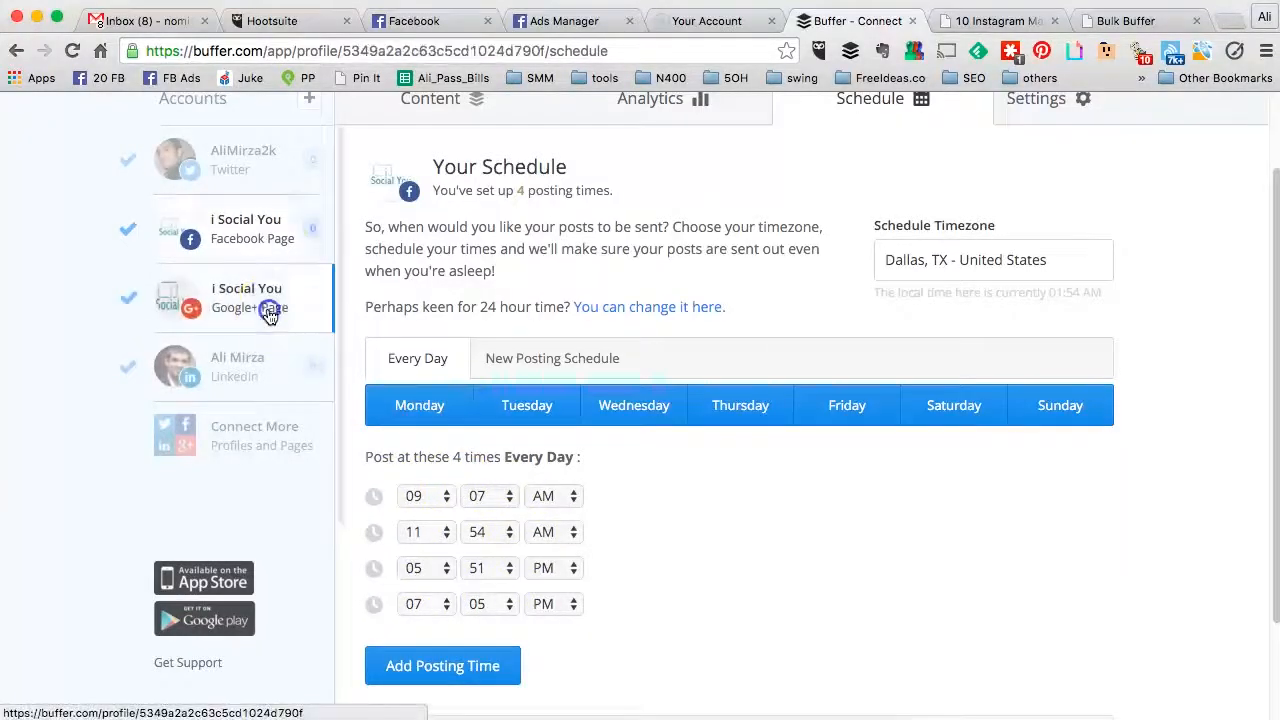
scroll(571, 294, "down", 3)
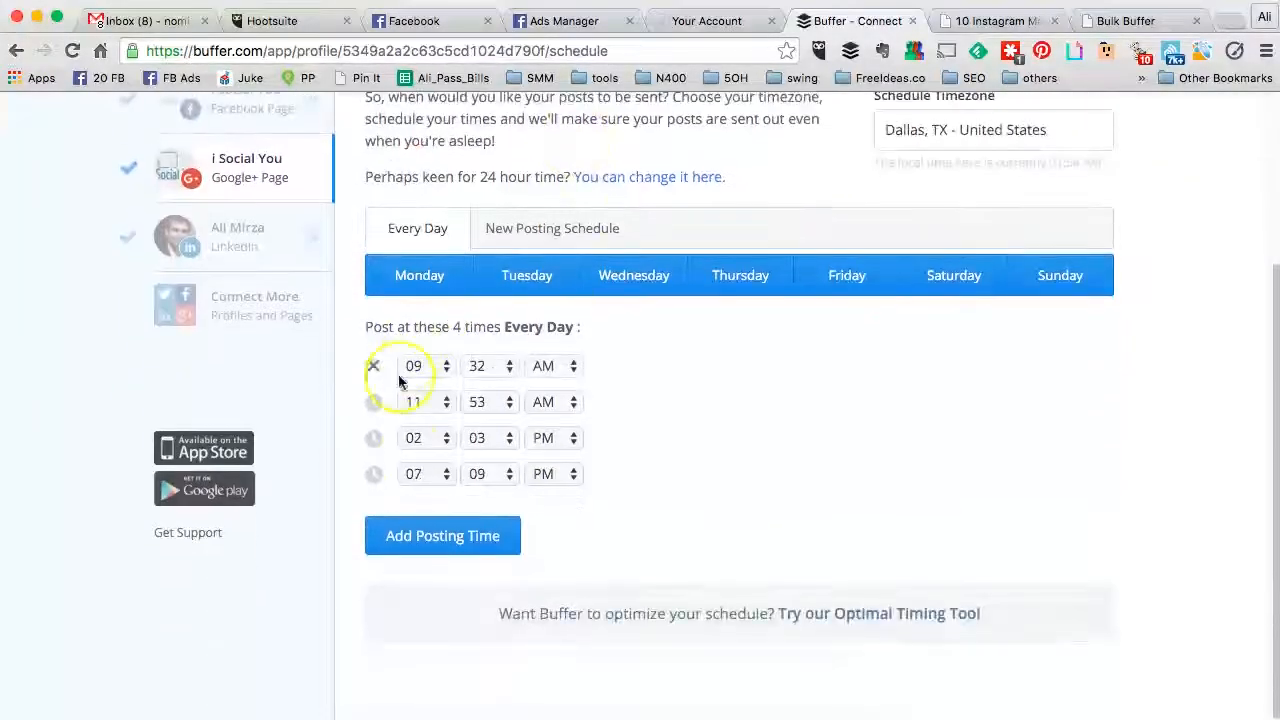
left_click(298, 253)
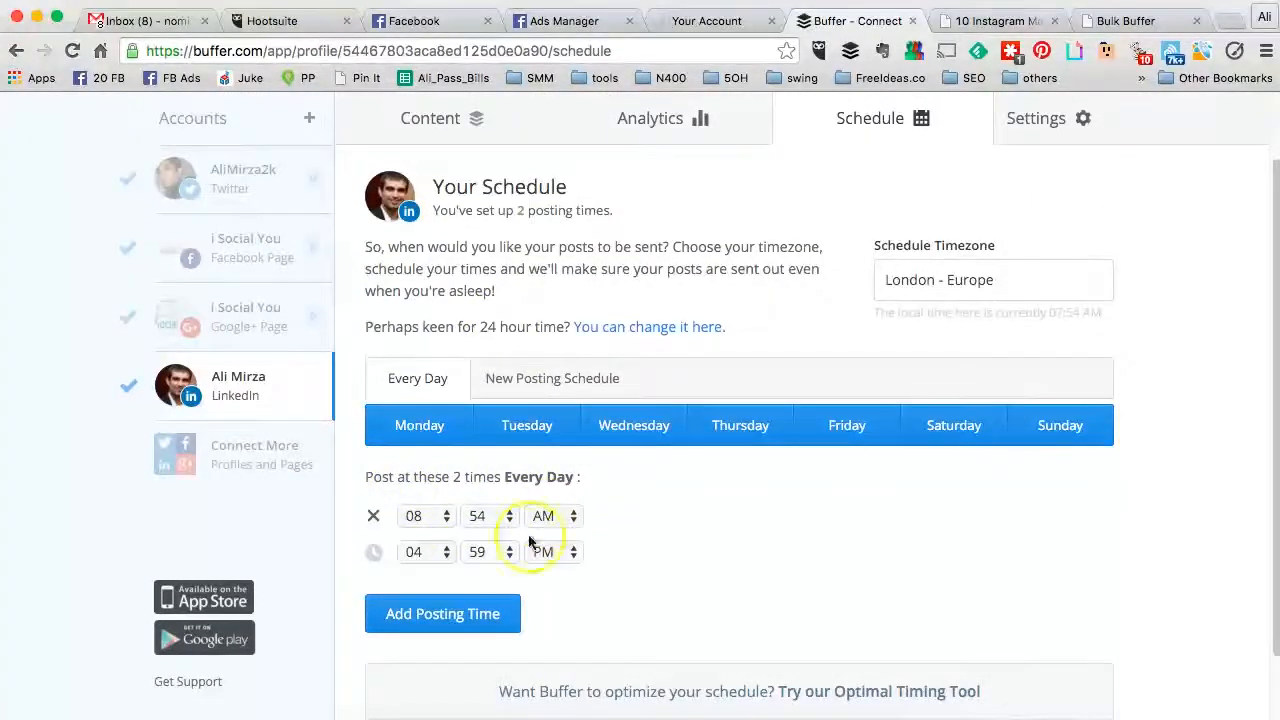
Step: Remove LinkedIn's 12:01 PM posting slot, then return to Connect a Social Network
left_click(443, 614)
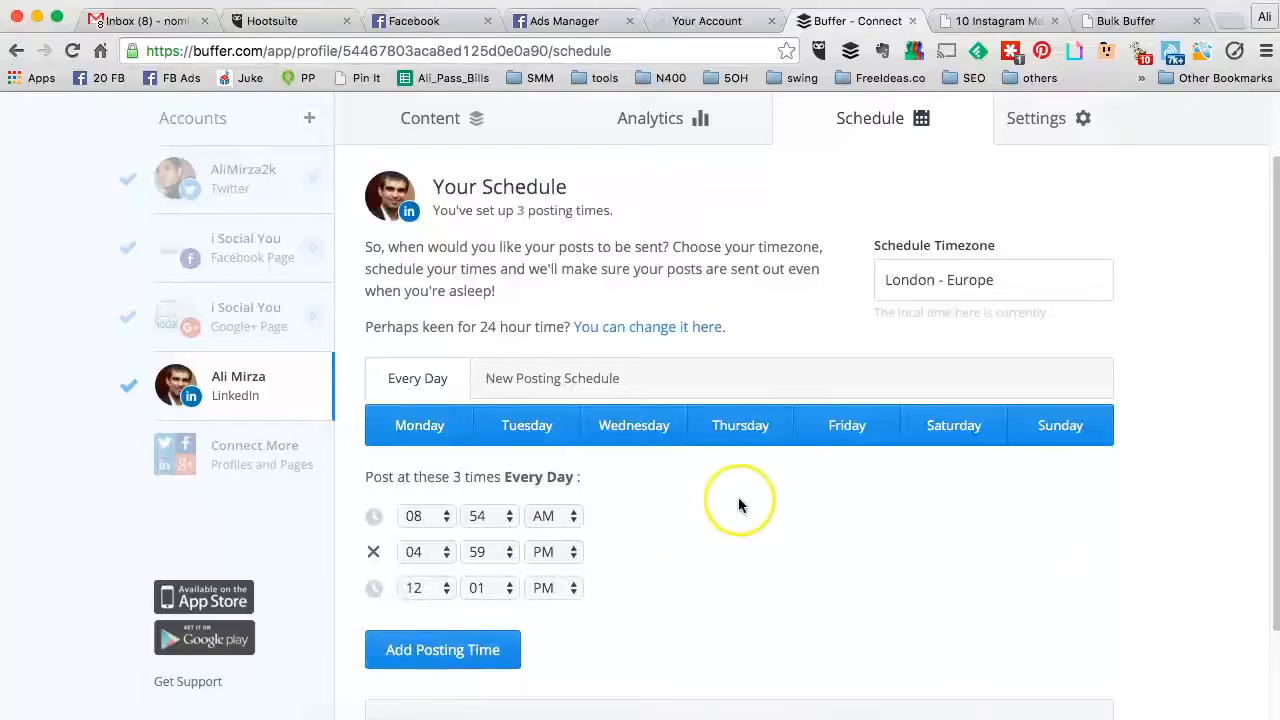
scroll(738, 497, "down", 2)
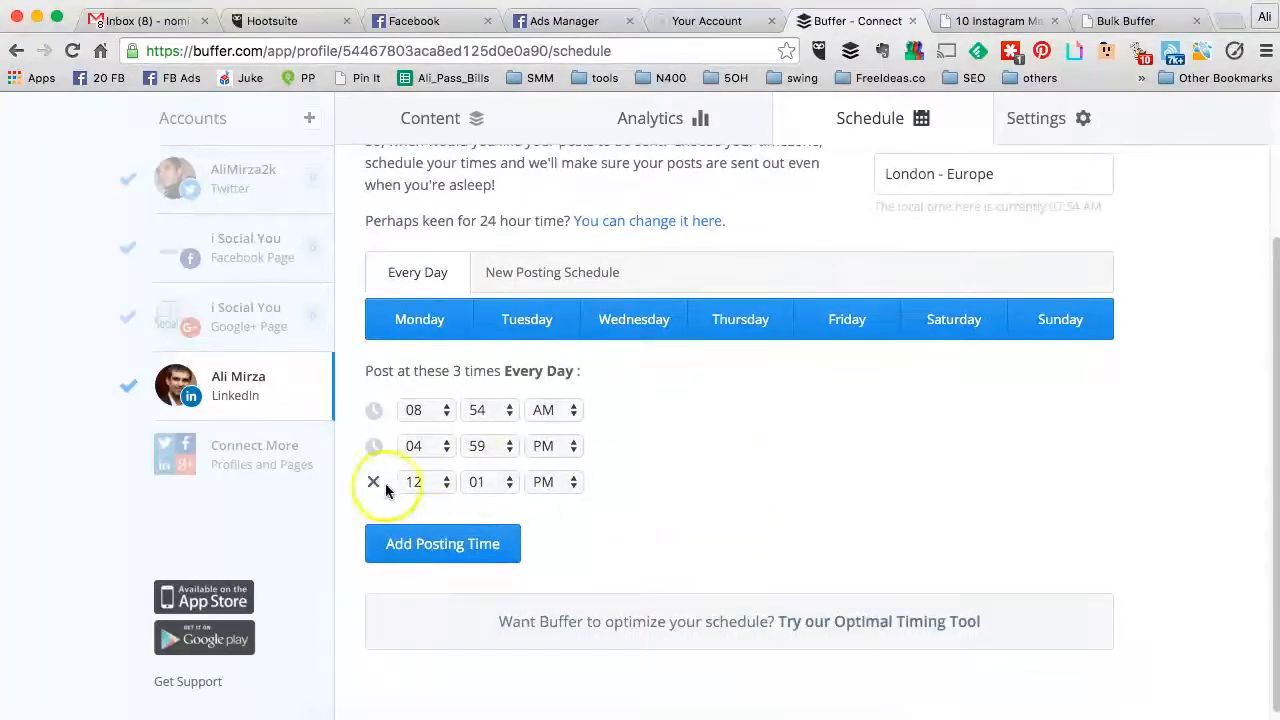
left_click(375, 488)
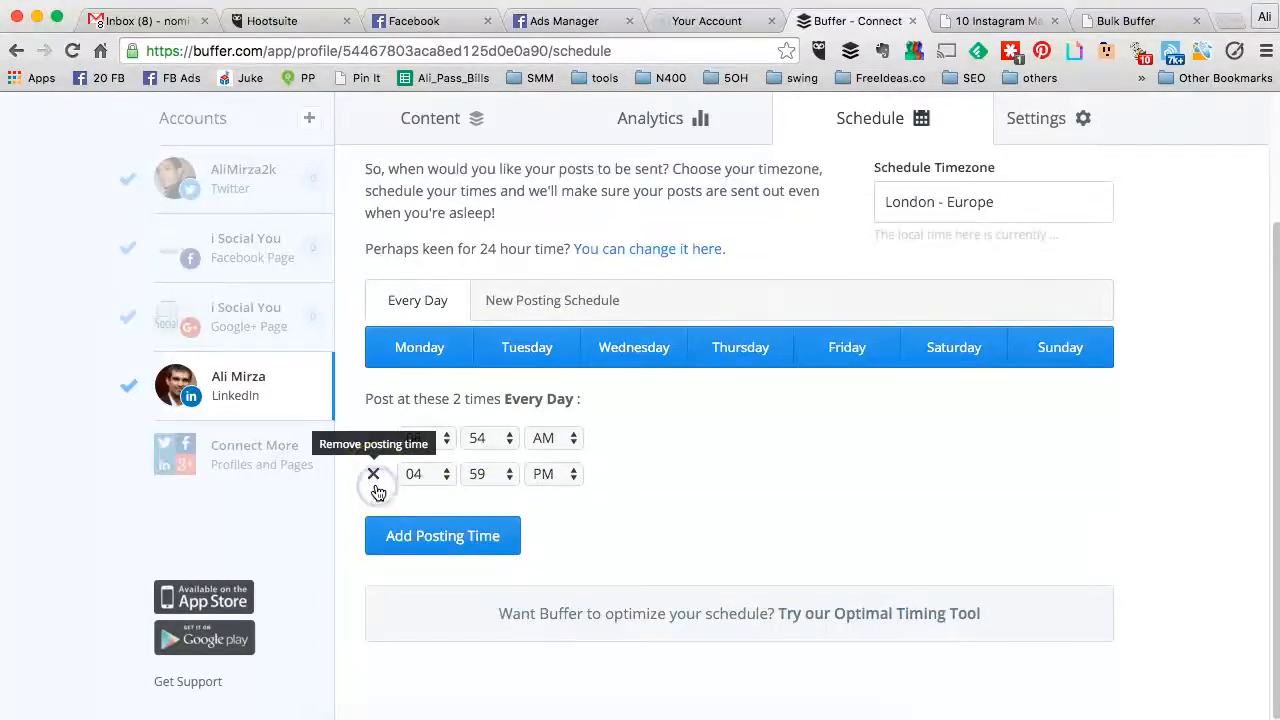
scroll(830, 374, "up", 3)
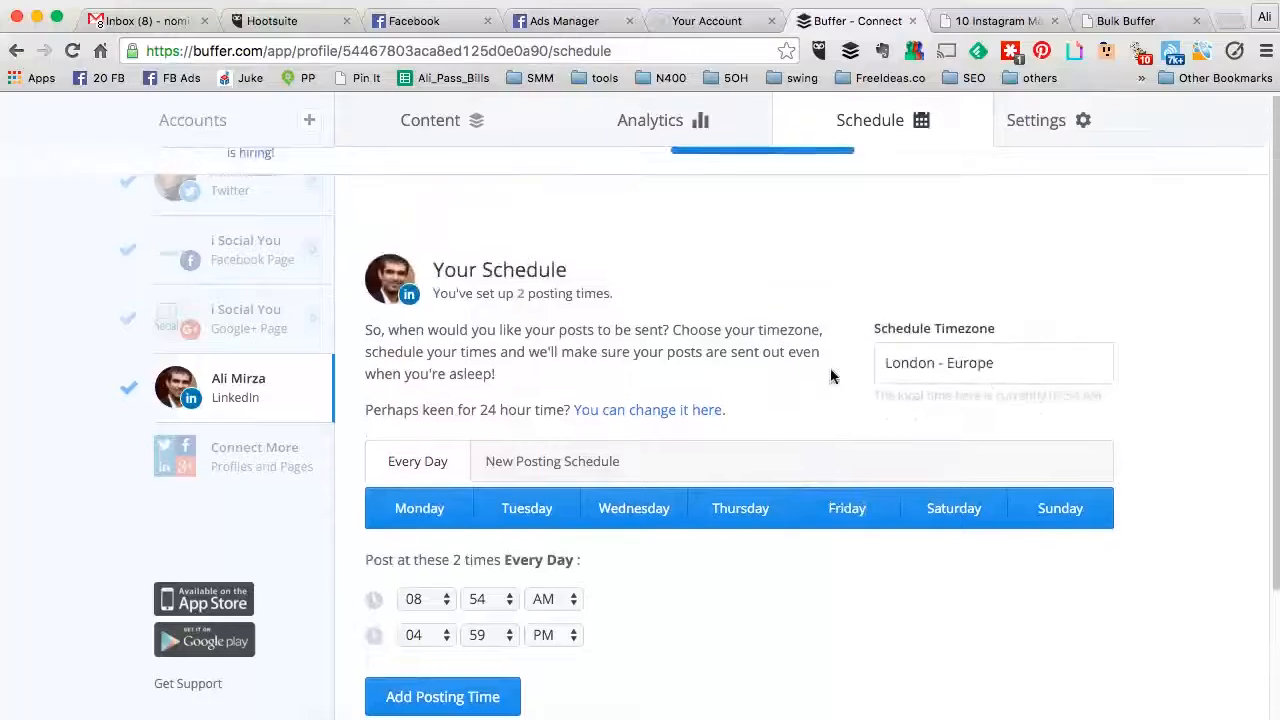
left_click(224, 121)
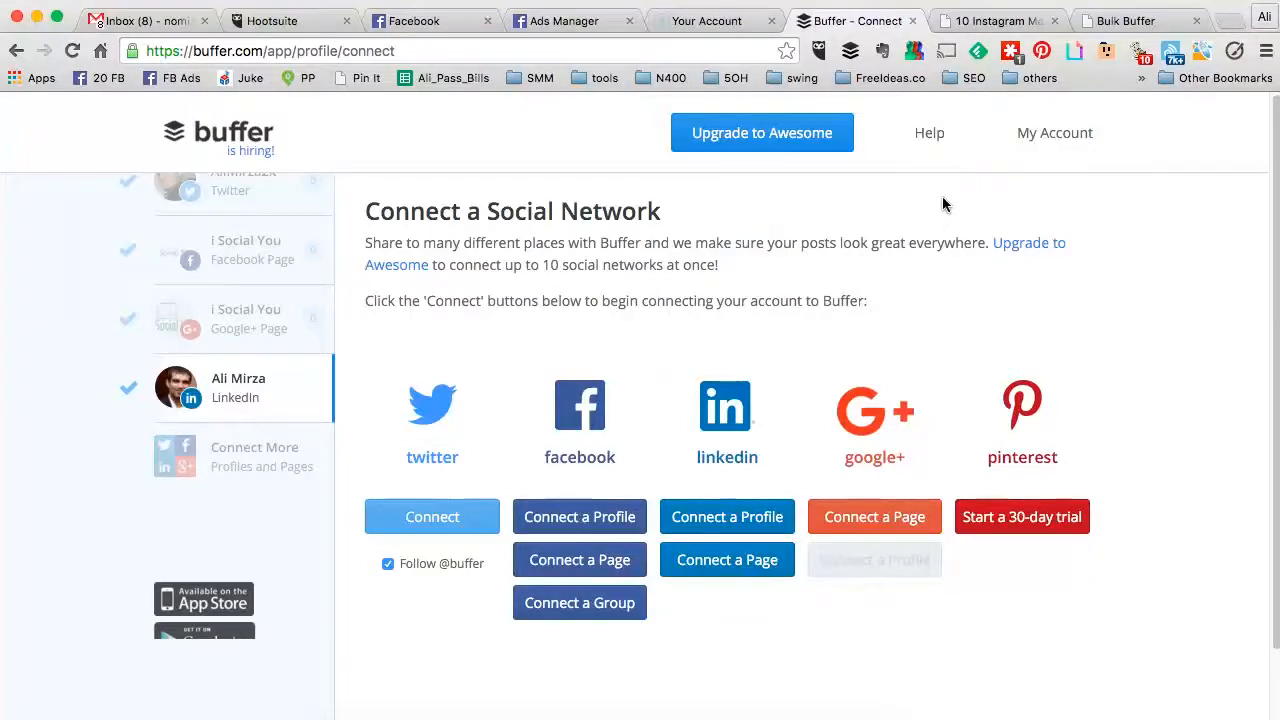
Step: Read the '10 Instagram Marketing Hacks' article and share it through the Buffer extension
left_click(985, 21)
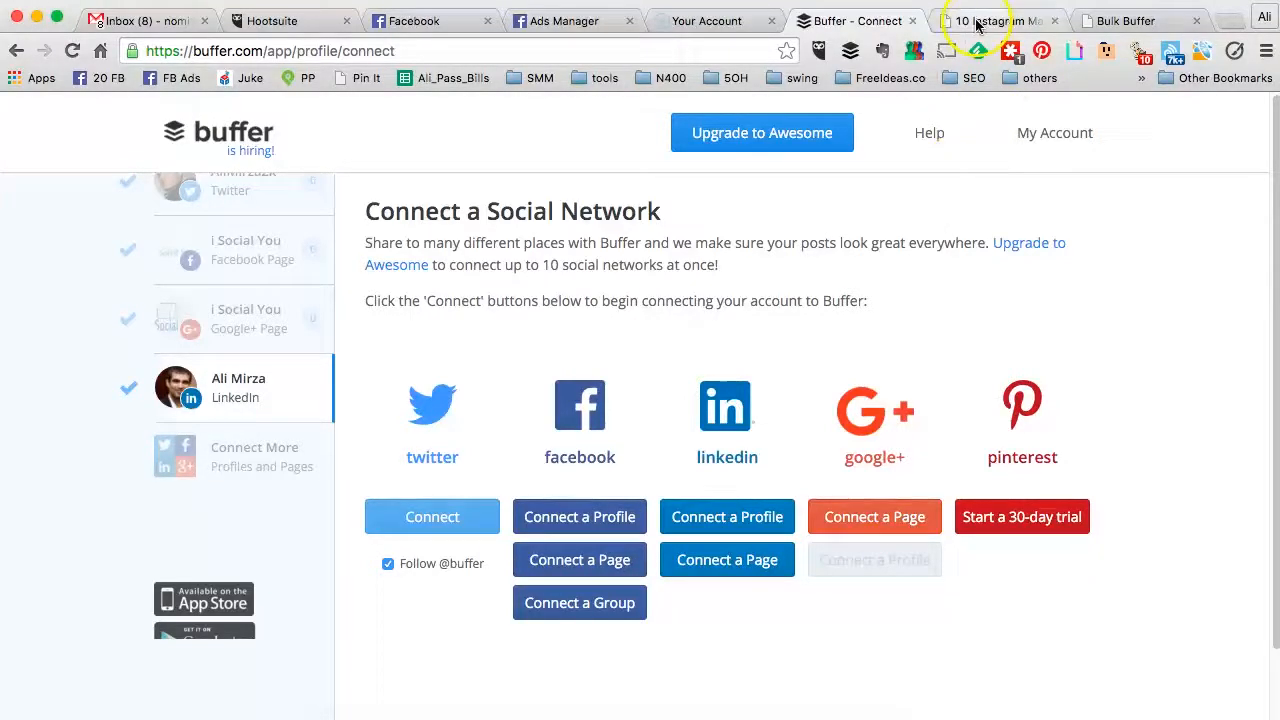
scroll(591, 417, "up", 5)
scroll(588, 402, "down", 2)
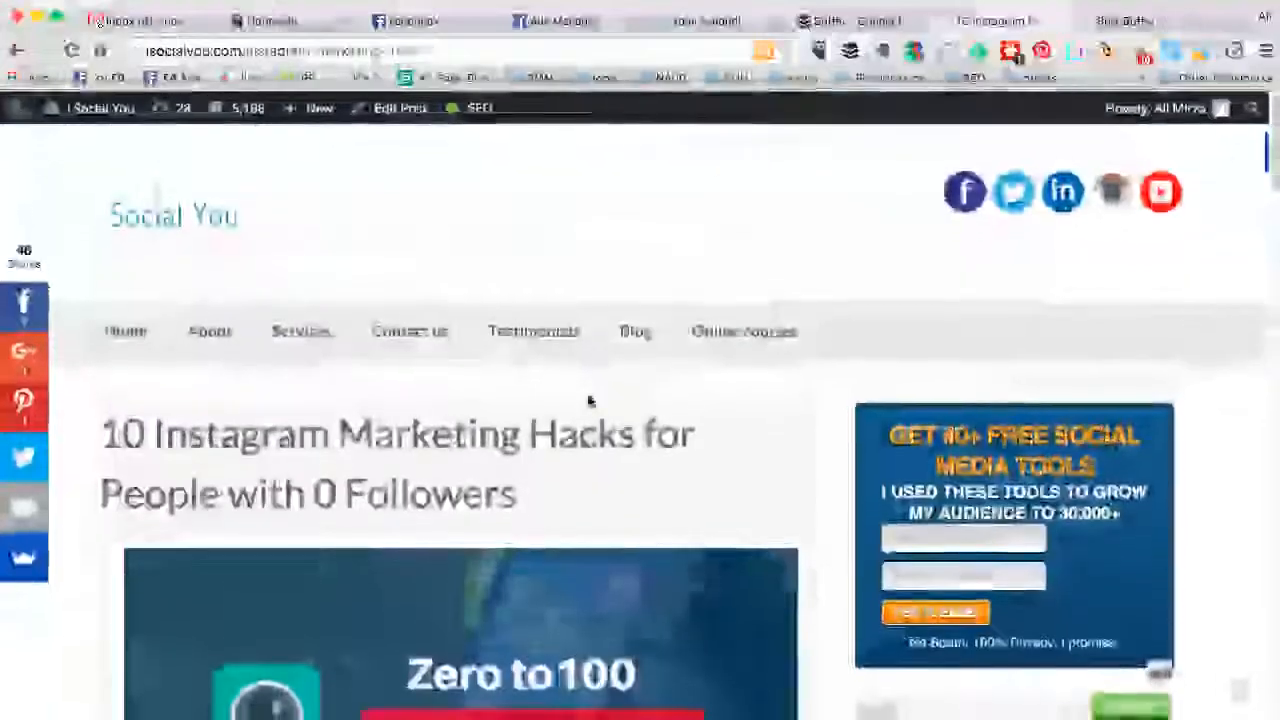
scroll(588, 402, "down", 10)
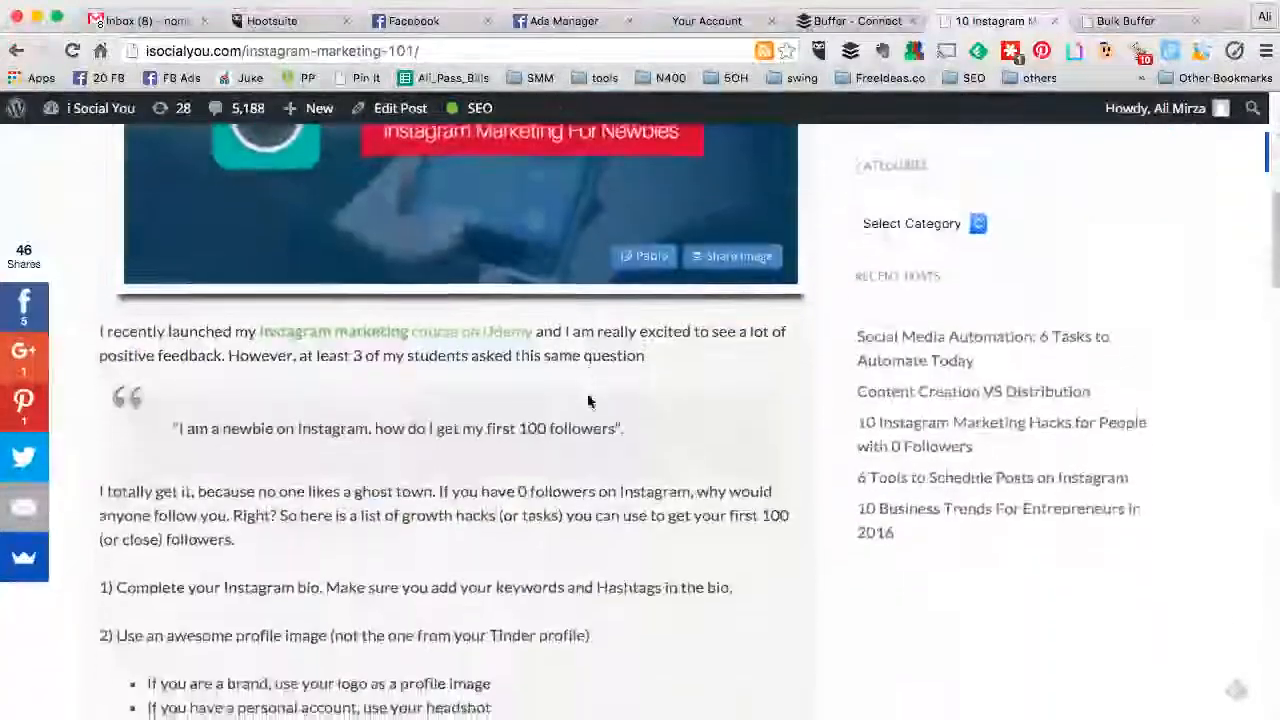
scroll(587, 401, "up", 12)
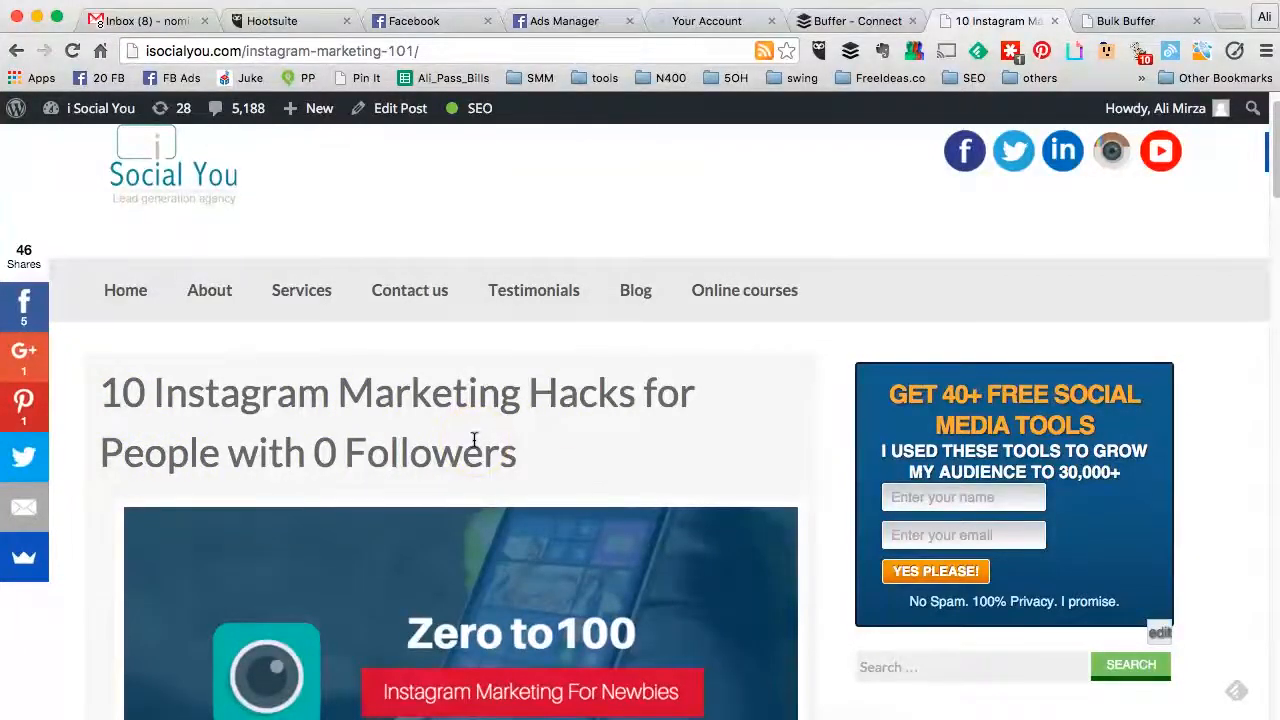
scroll(474, 440, "down", 3)
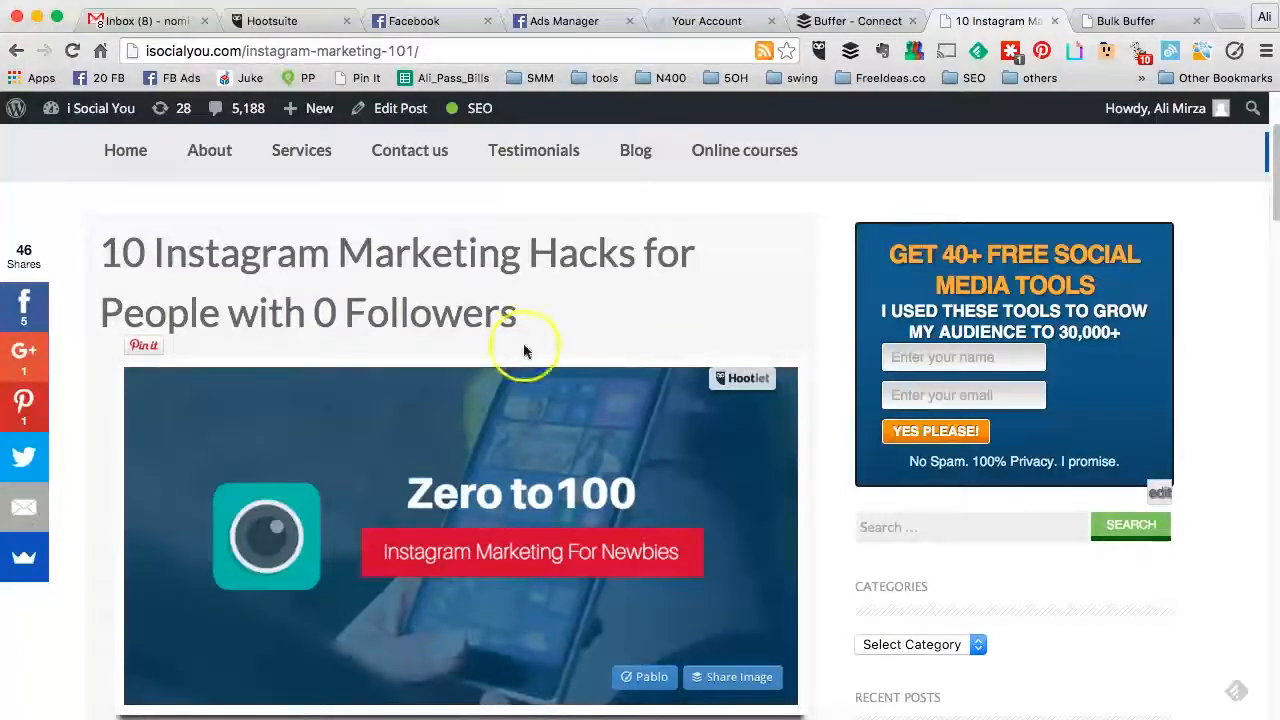
left_click(855, 56)
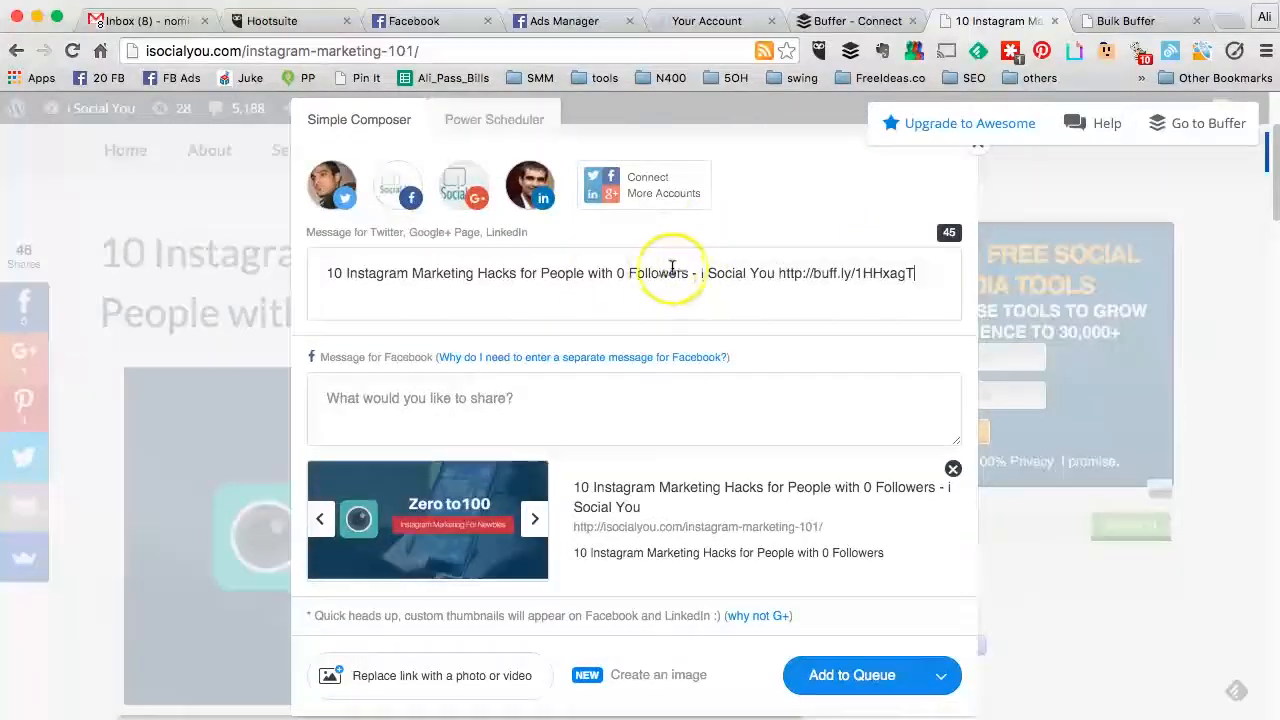
Step: Copy the title '10 Instagram Marketing Hacks for People with 0 Followers' into the Facebook message
left_click_drag(690, 273, 331, 273)
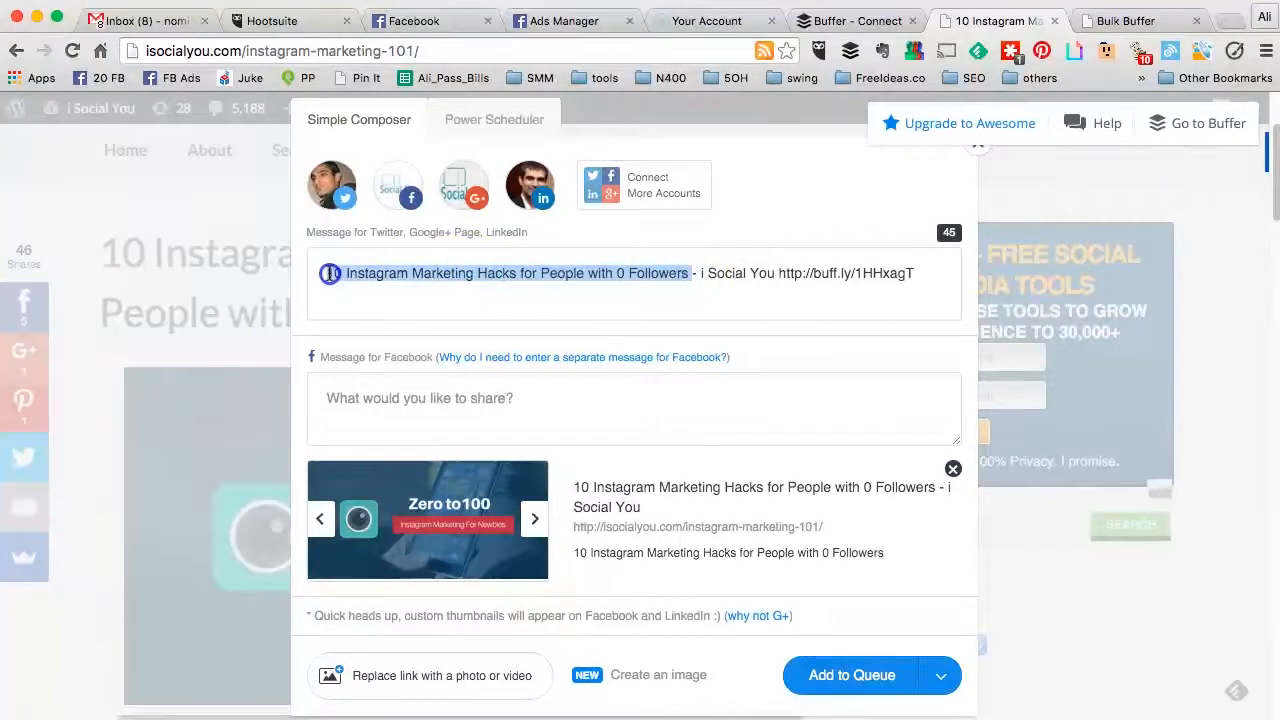
key("ctrl+c")
left_click(357, 394)
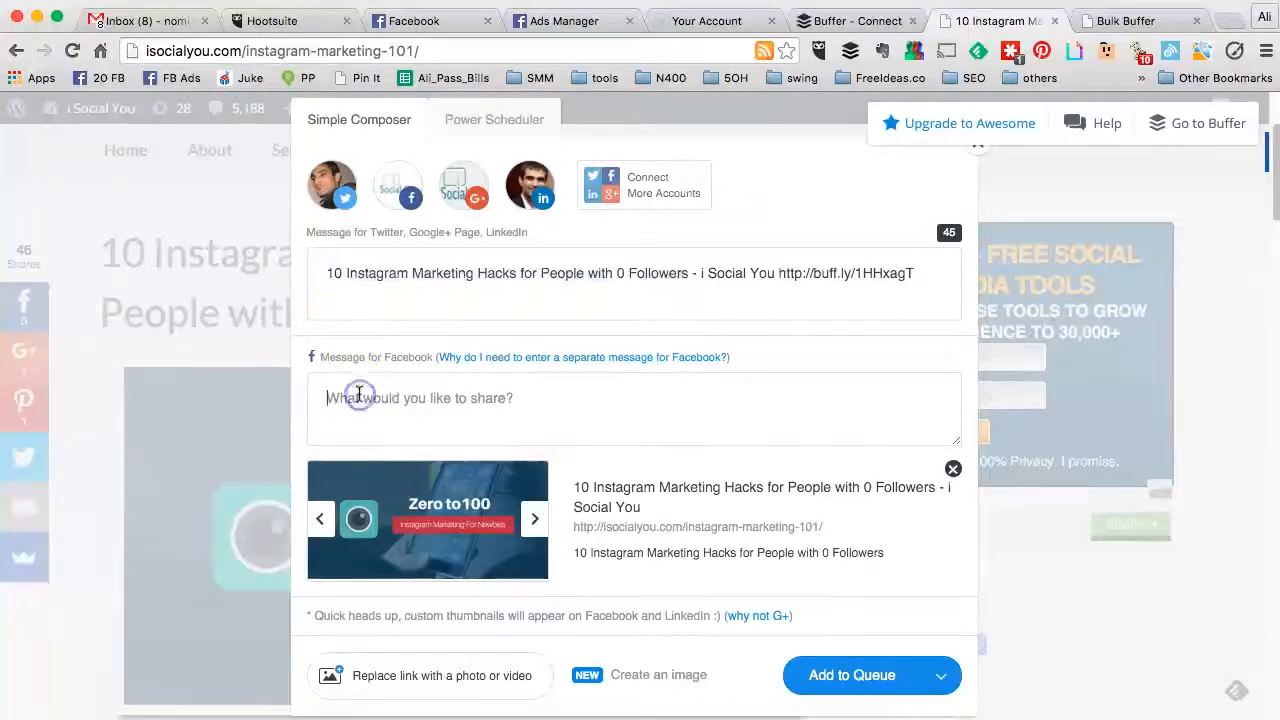
key("ctrl+v")
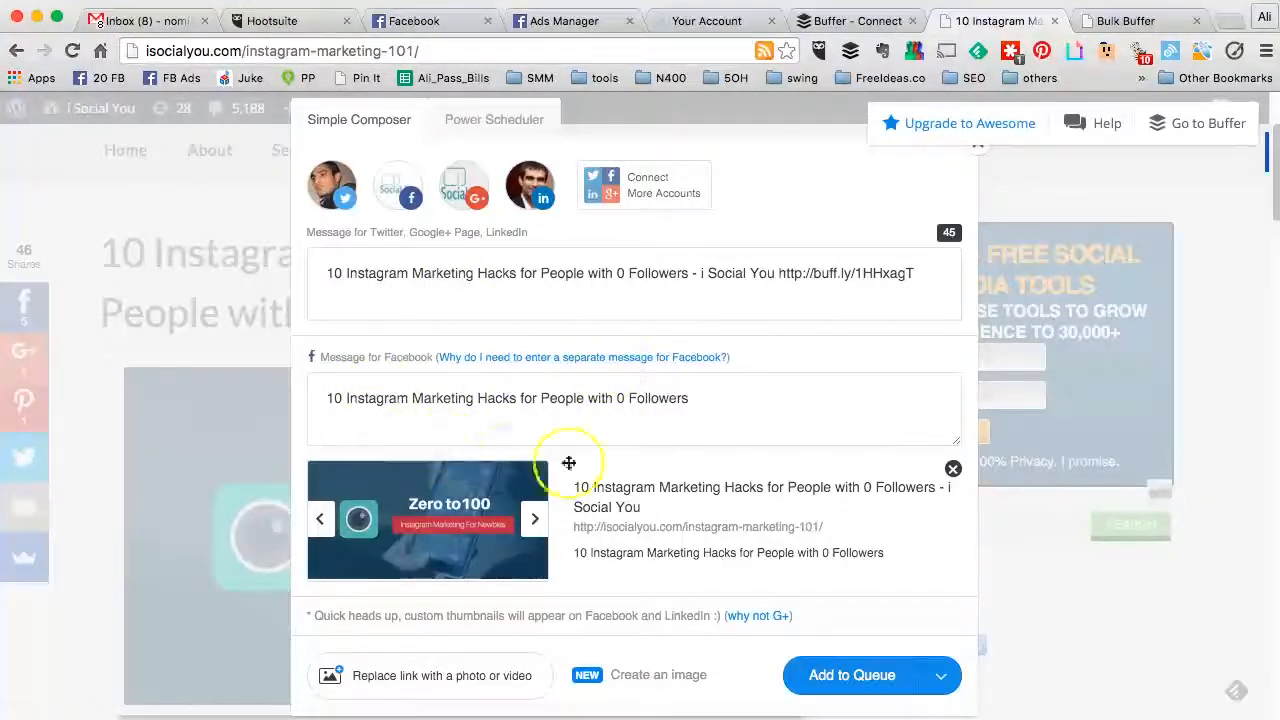
Step: Toggle the Twitter, Facebook, Google+ and LinkedIn accounts so all four stay included
left_click(341, 205)
left_click(341, 205)
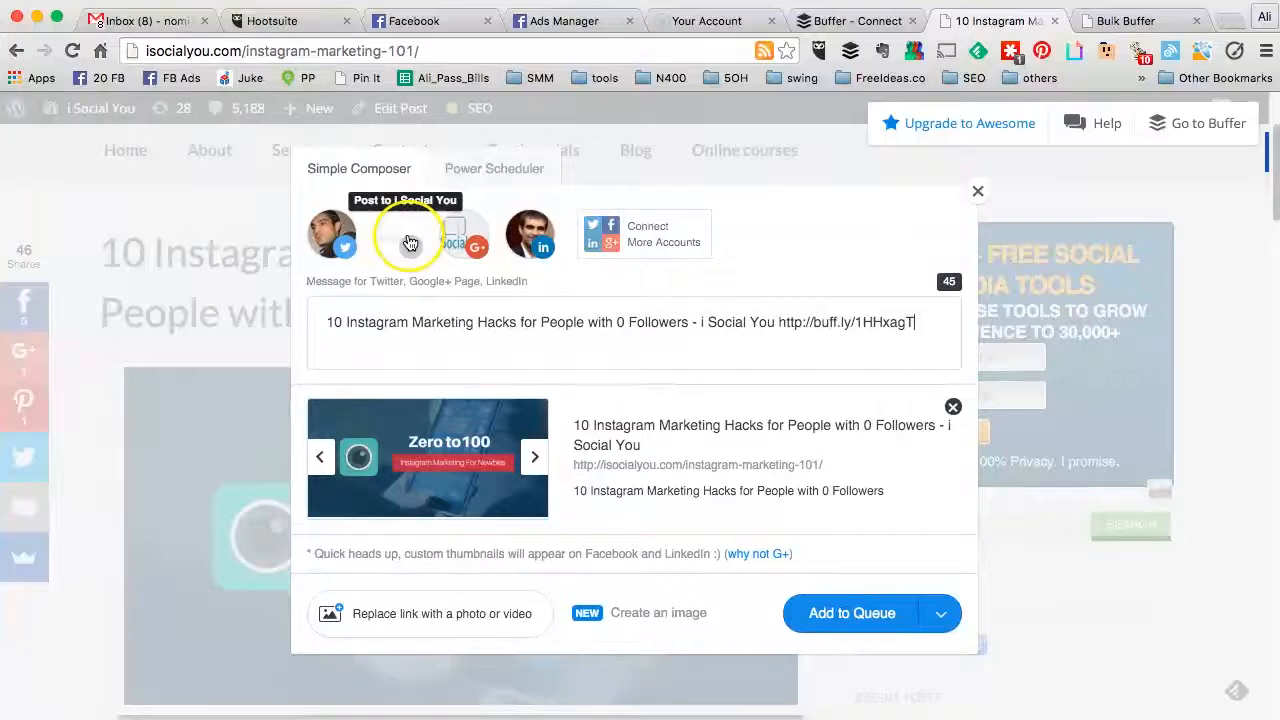
left_click(410, 242)
left_click(462, 196)
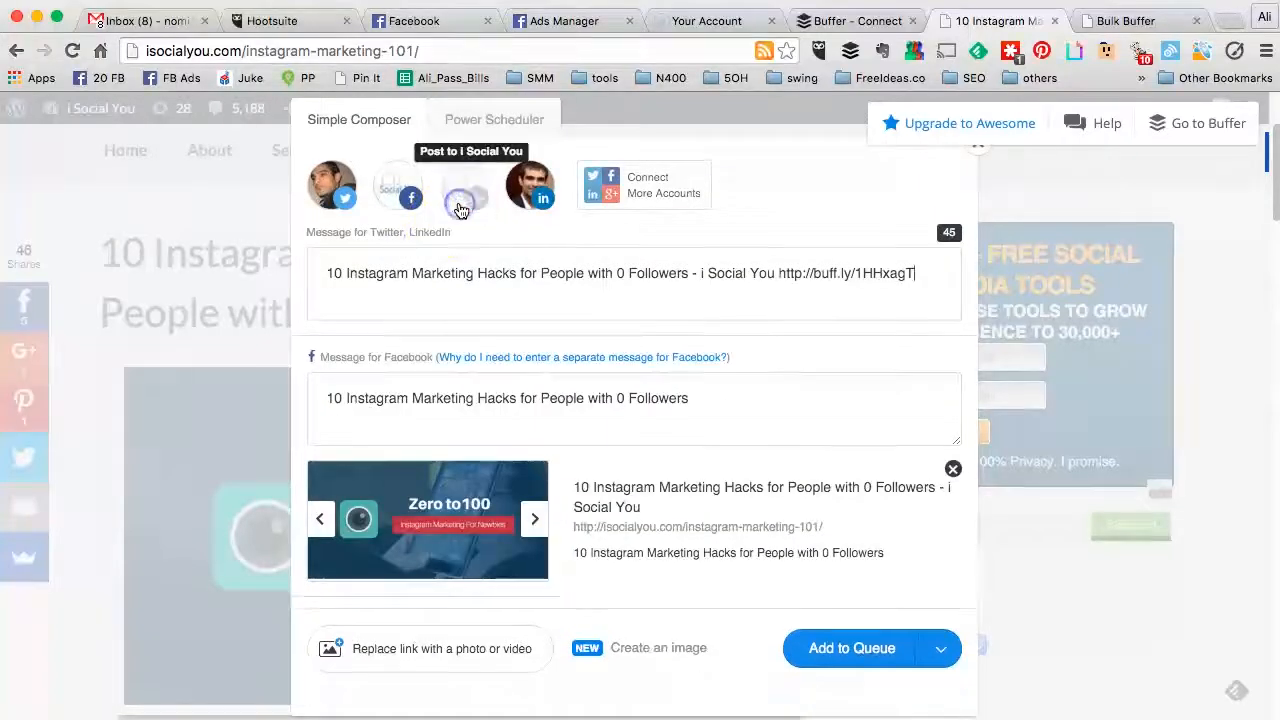
left_click(460, 207)
left_click(536, 208)
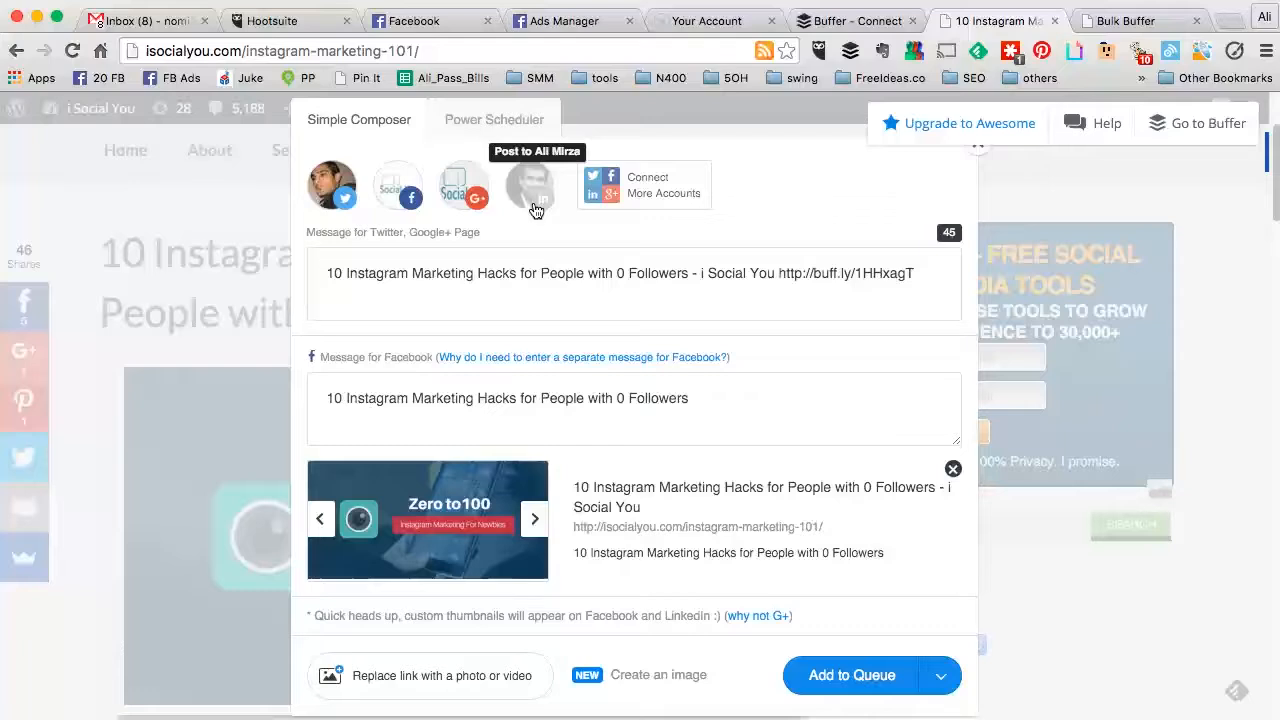
left_click(536, 208)
left_click(648, 308)
scroll(648, 308, "down", 1)
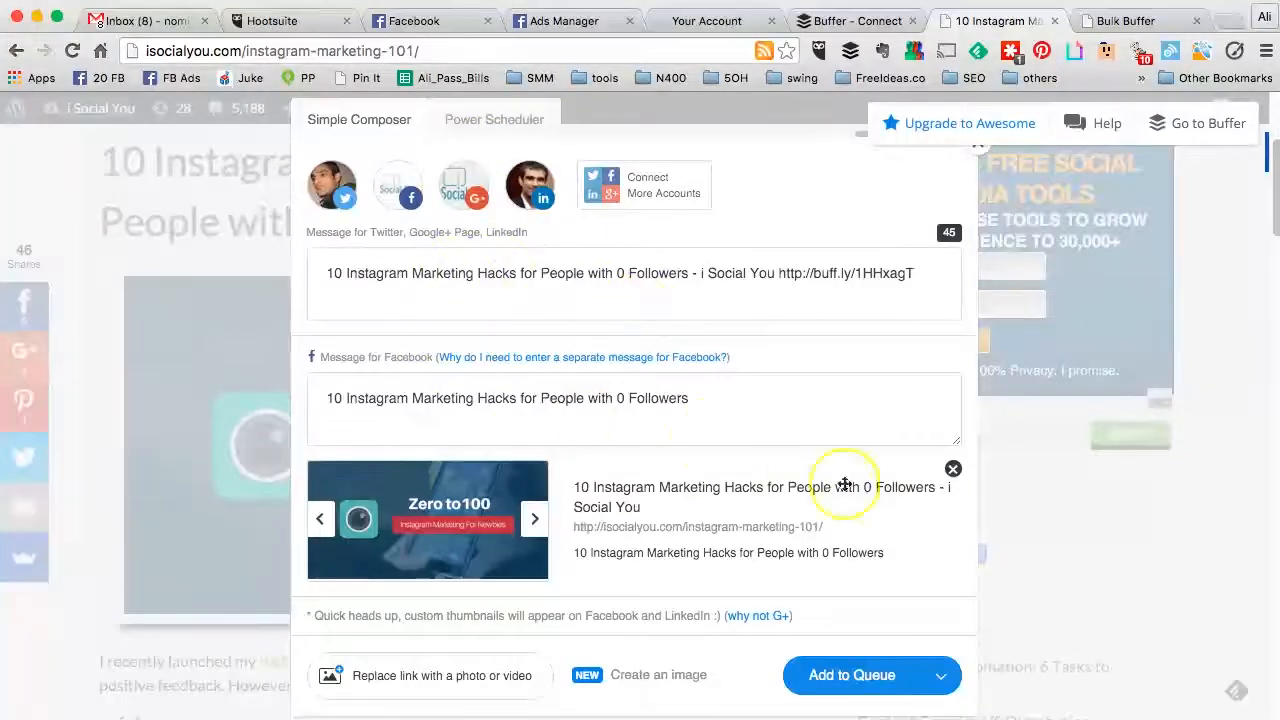
Step: Preview the Share Next and Schedule Post options, close the stray tab, then add the post to the queue
left_click(944, 672)
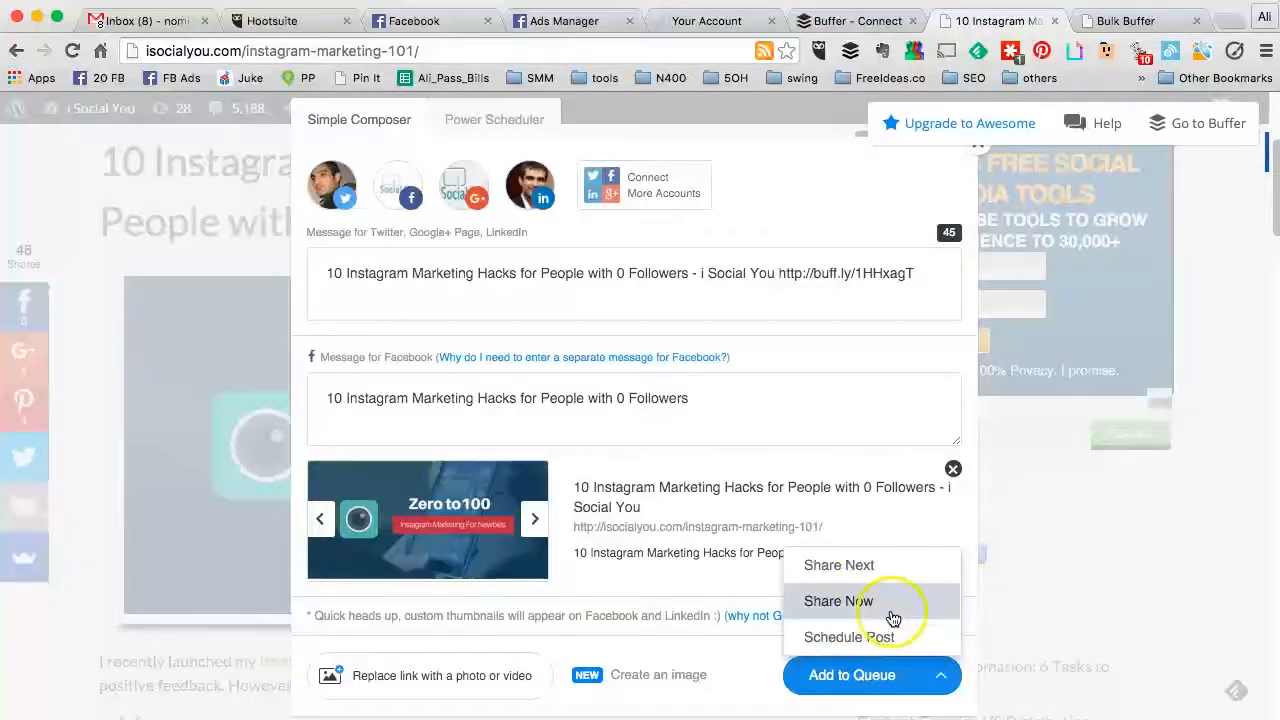
left_click(867, 581)
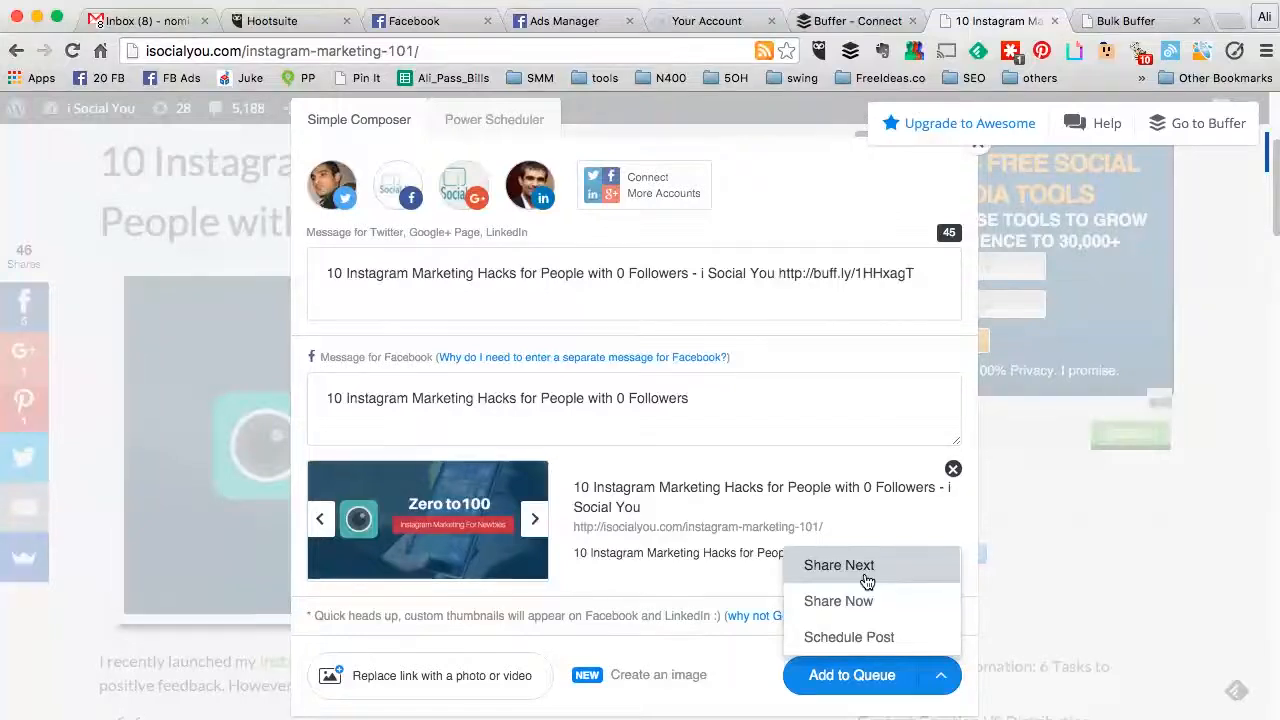
left_click(870, 632)
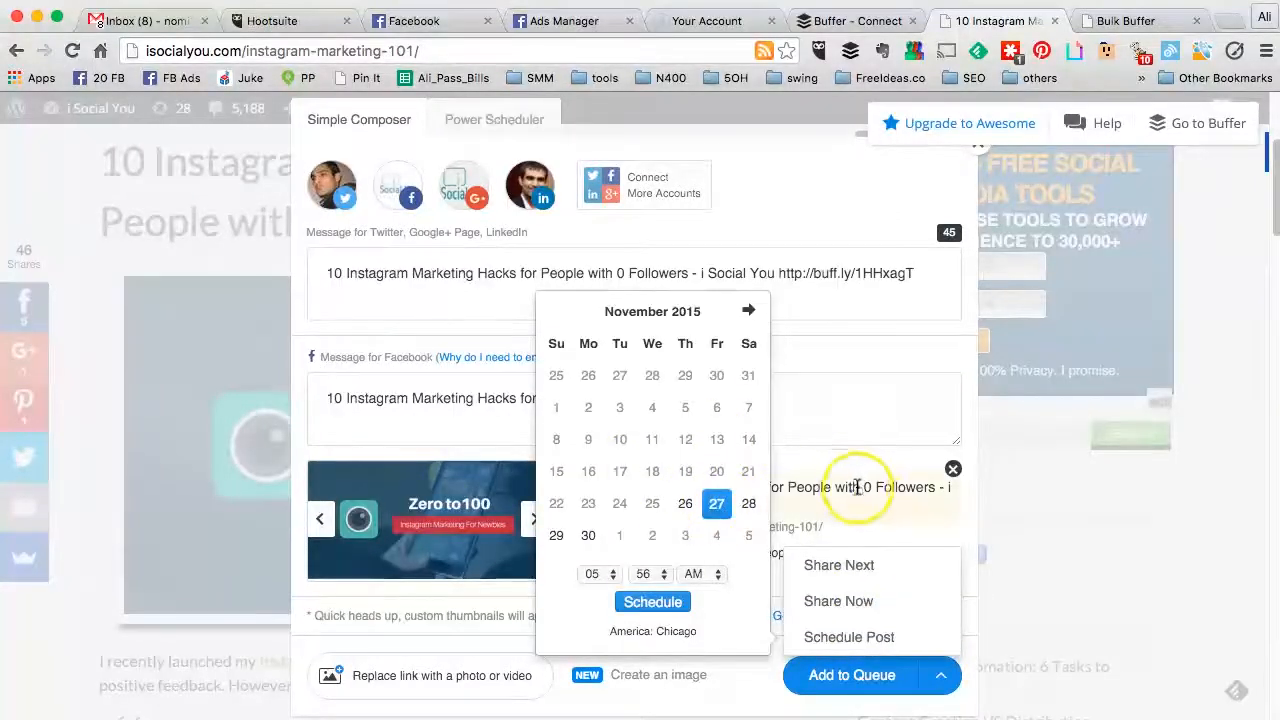
left_click(921, 536)
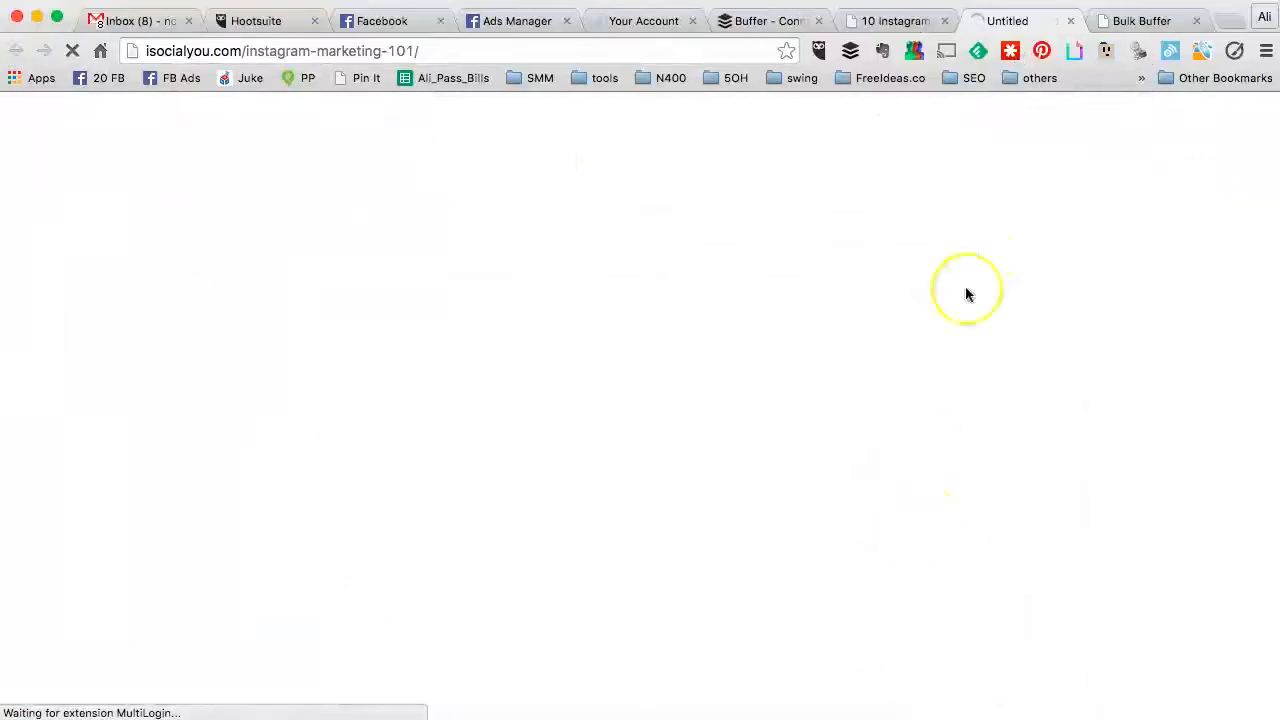
left_click(1070, 22)
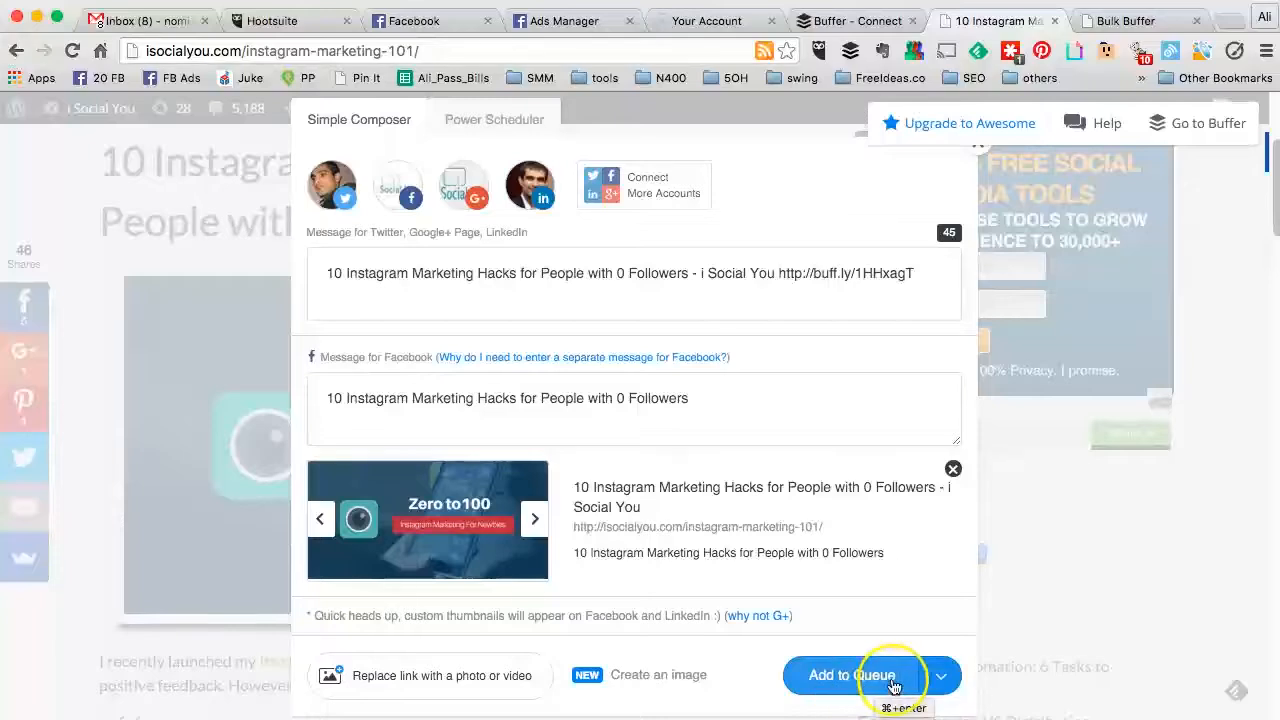
left_click(869, 684)
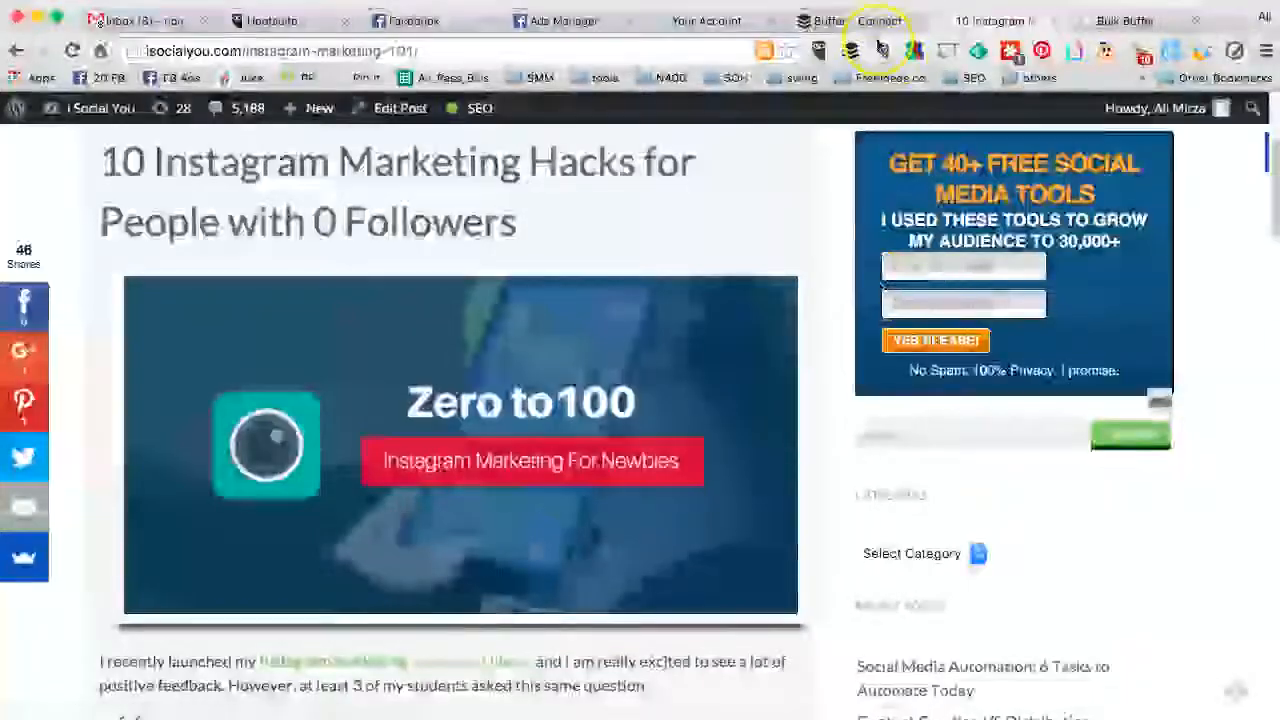
left_click(872, 20)
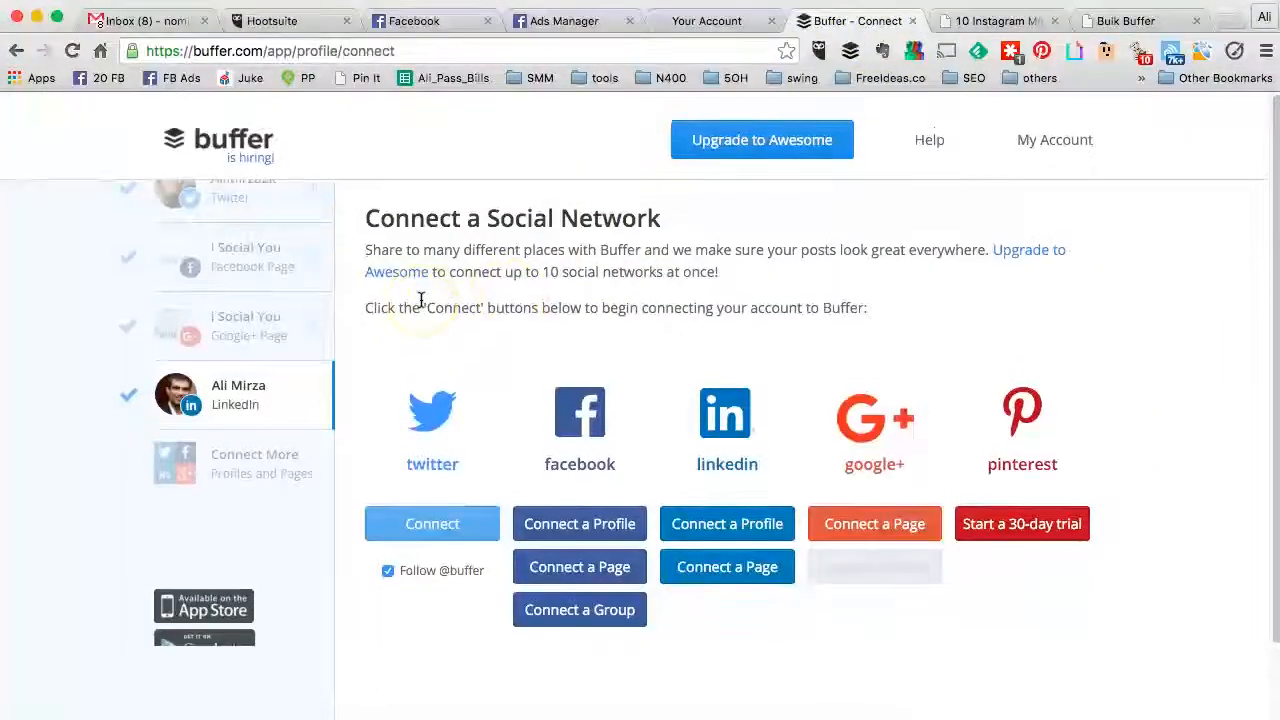
left_click(263, 193)
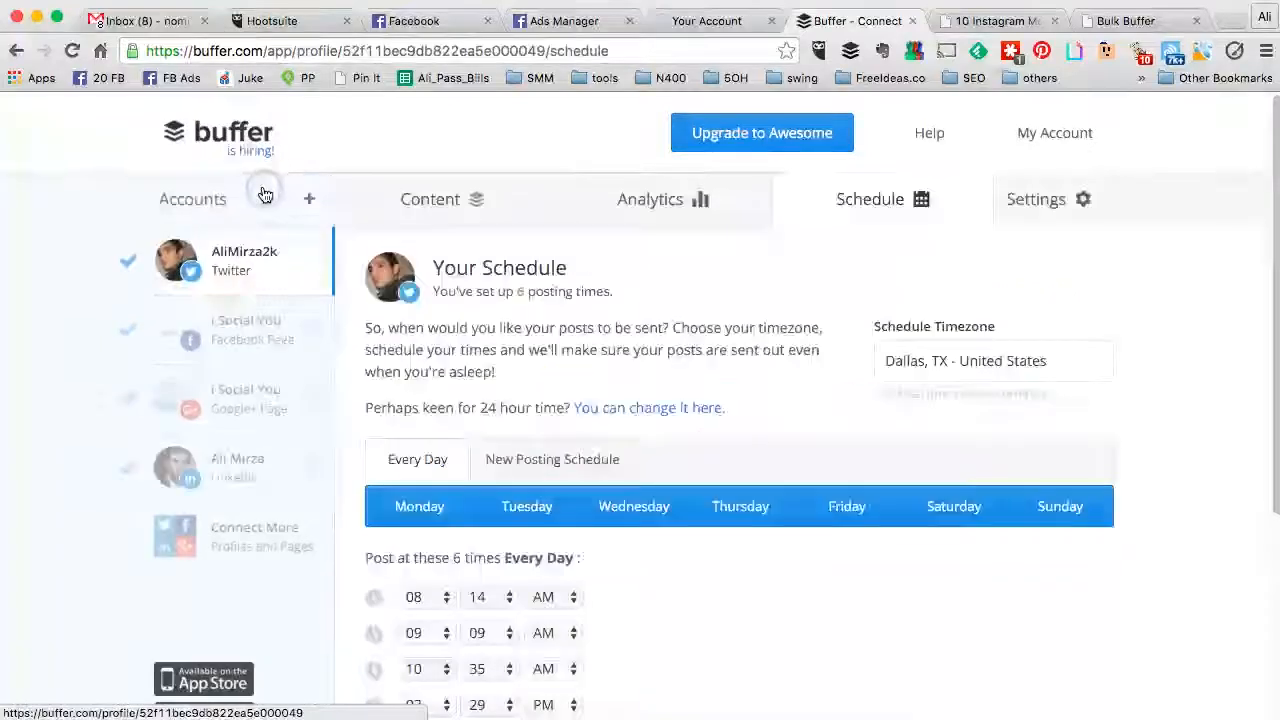
scroll(492, 262, "down", 3)
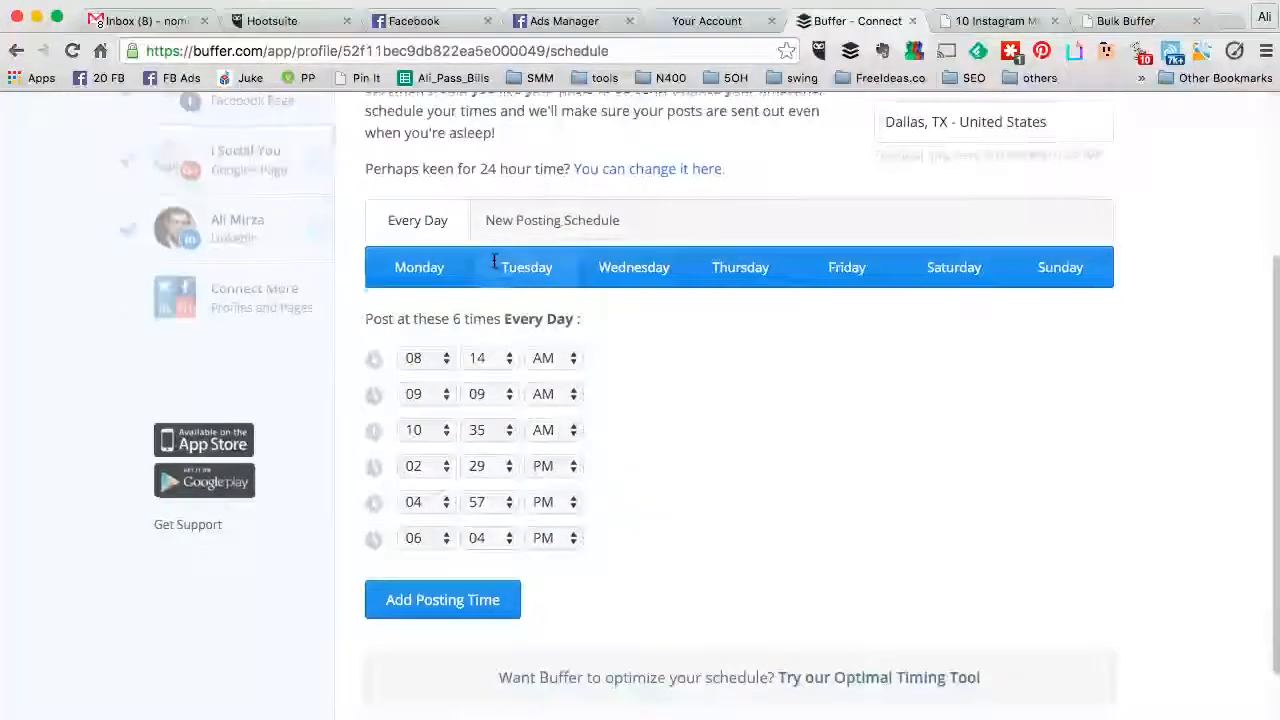
scroll(493, 260, "up", 4)
left_click(440, 172)
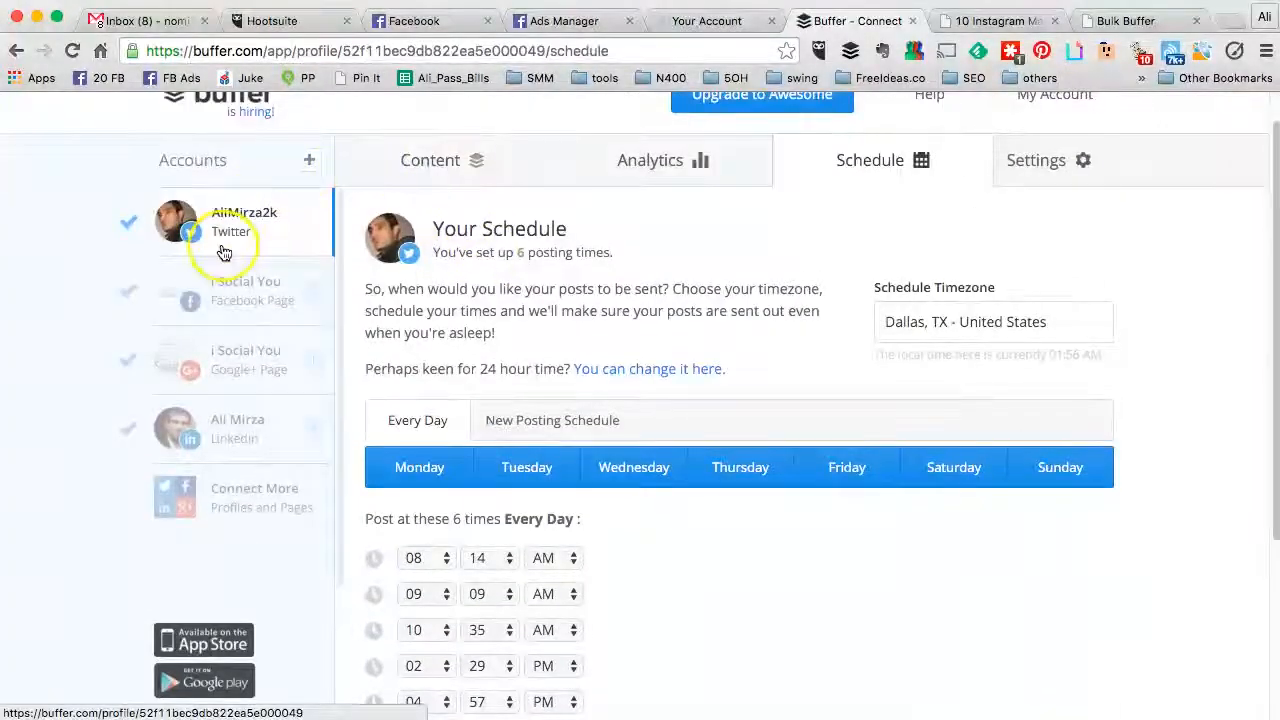
left_click(428, 163)
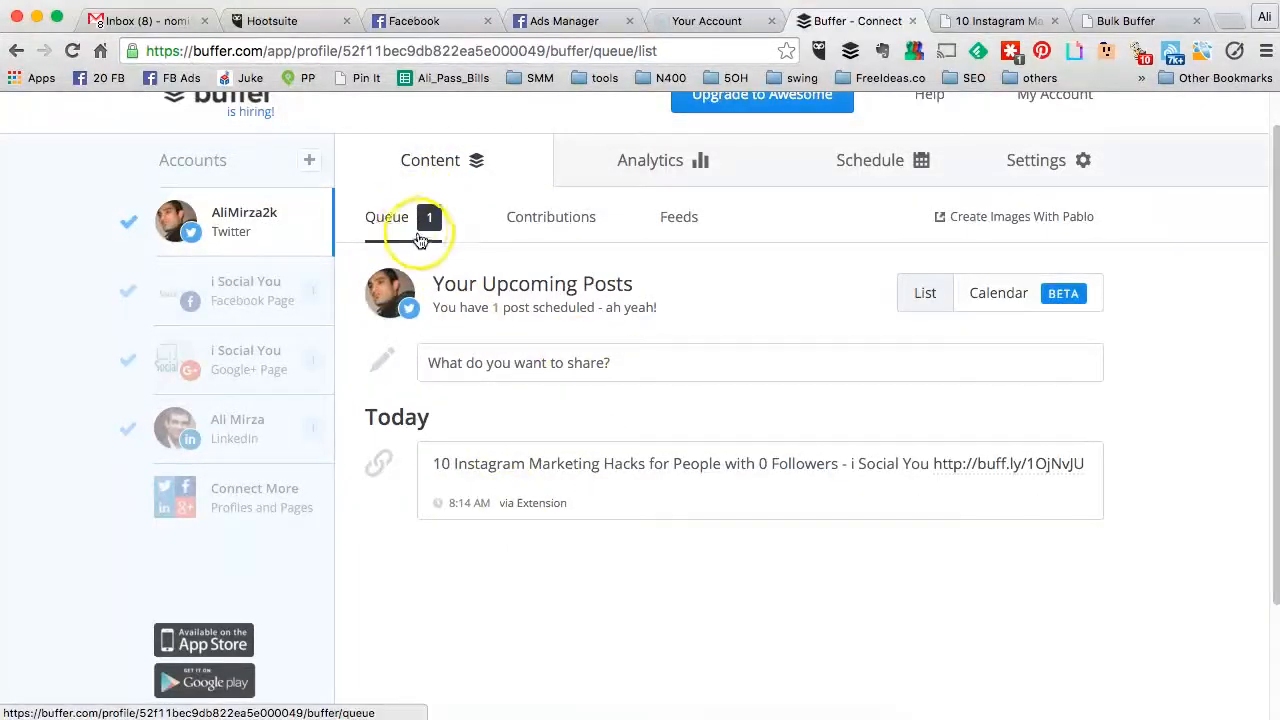
mouse_move(496, 490)
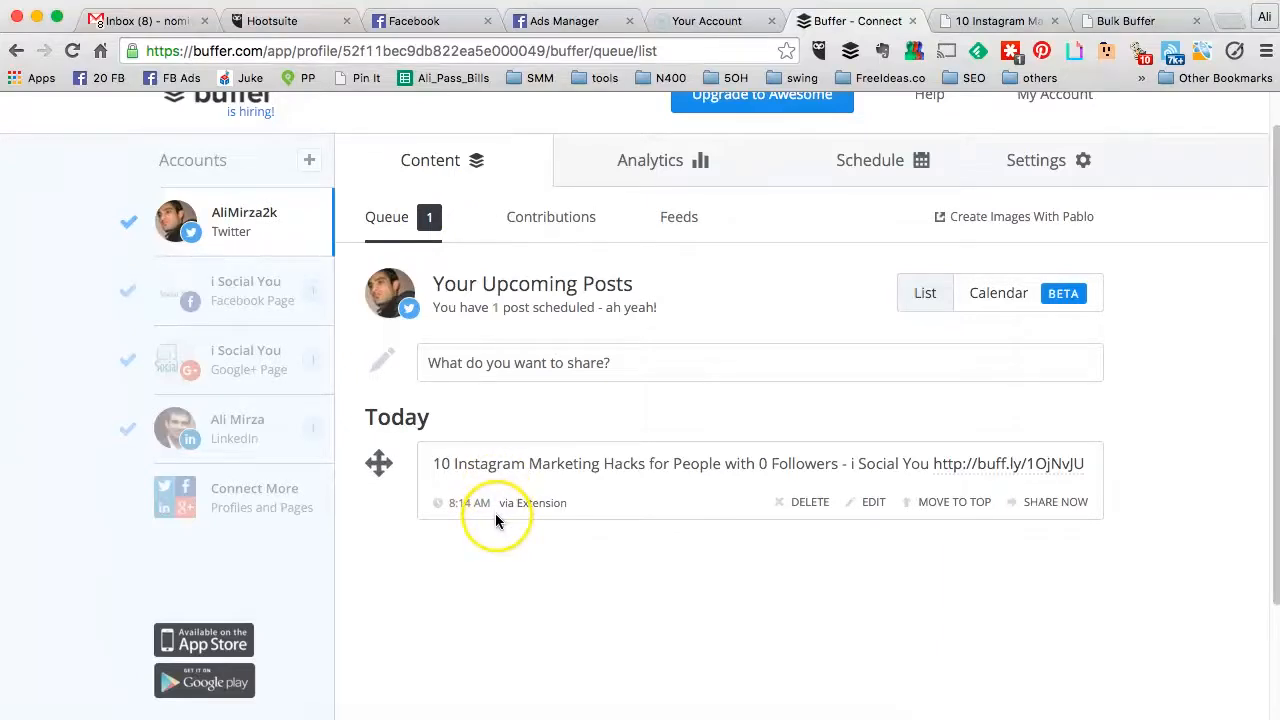
left_click(900, 162)
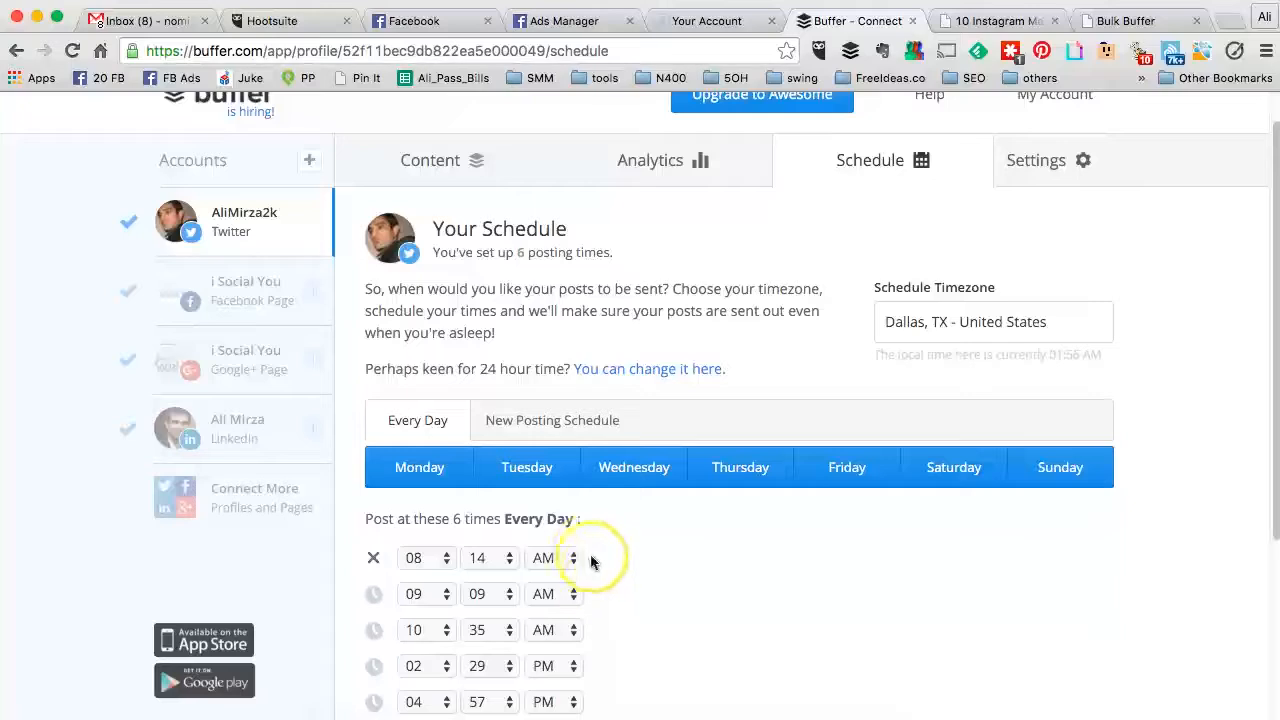
left_click(462, 164)
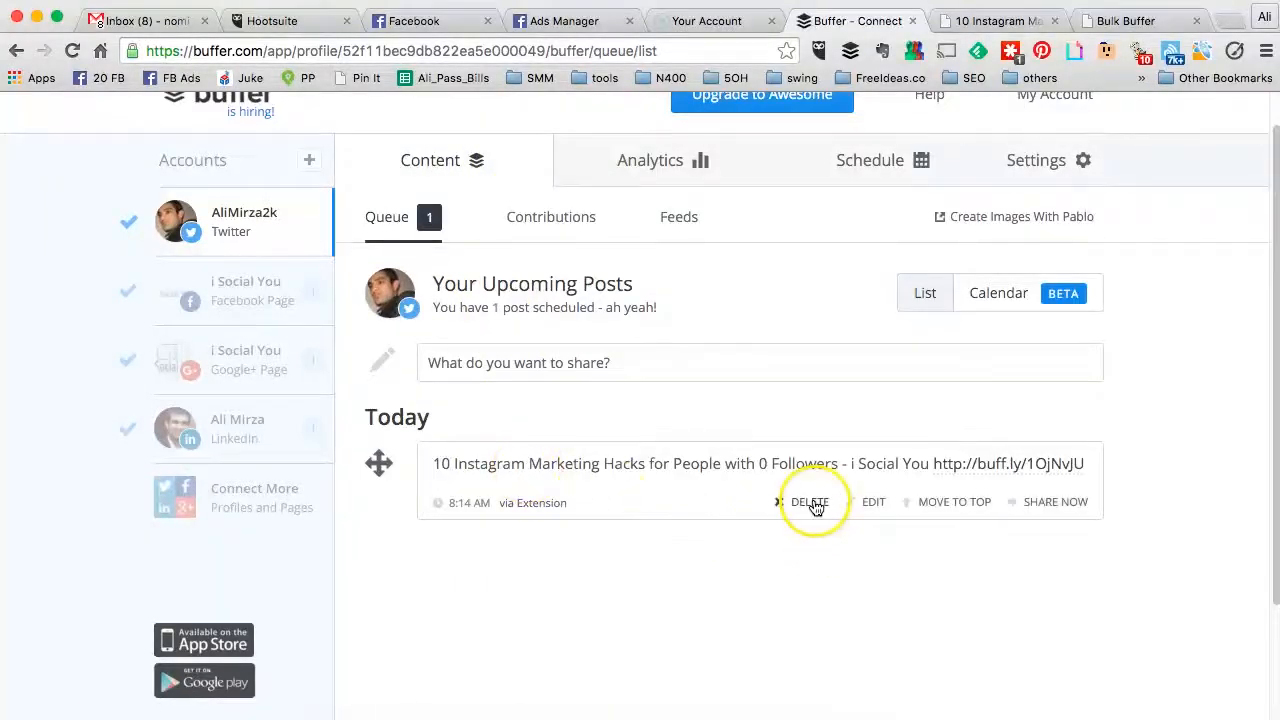
Step: Delete the queued blog post from the Twitter and i Social You Facebook Page queues
left_click(812, 505)
left_click(772, 465)
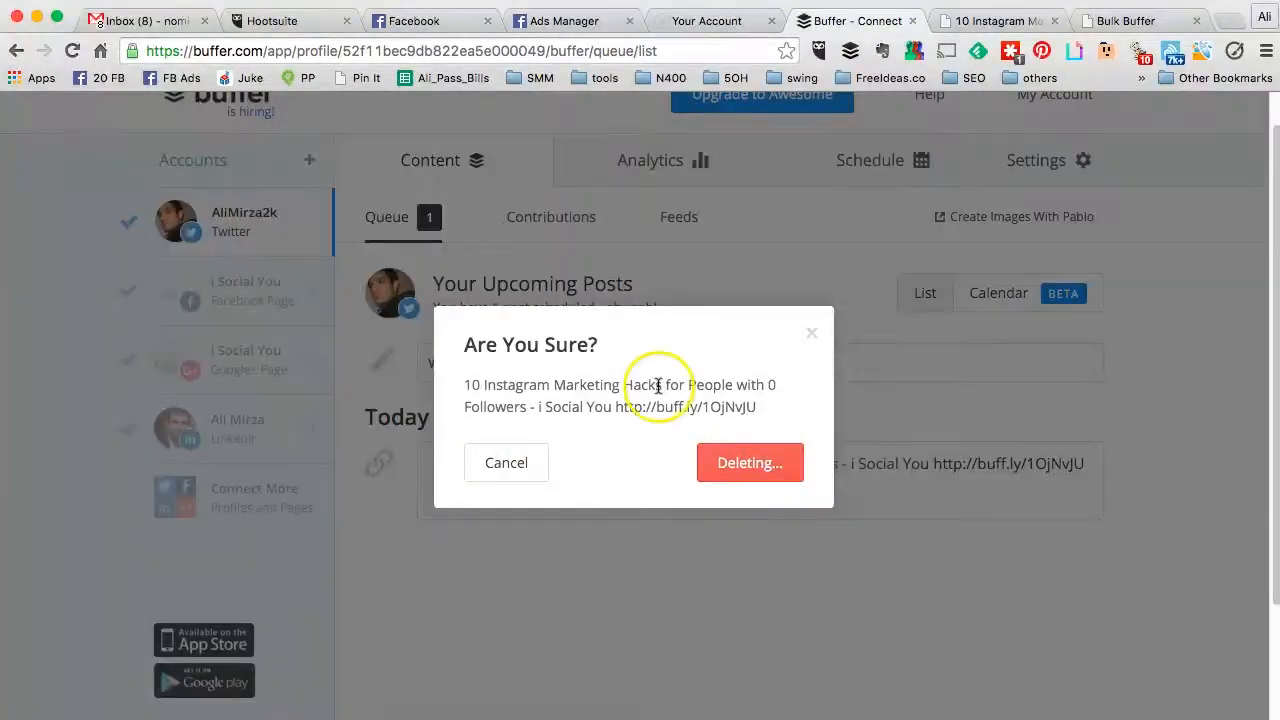
left_click(281, 311)
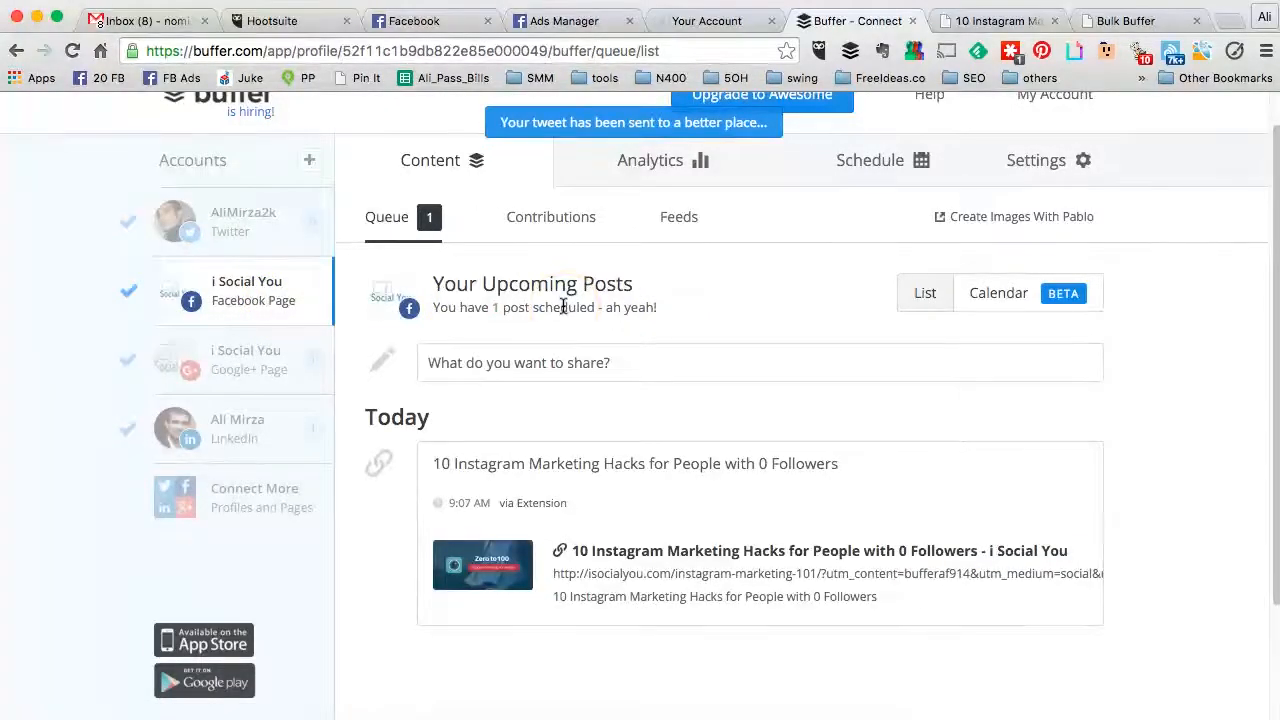
mouse_move(571, 471)
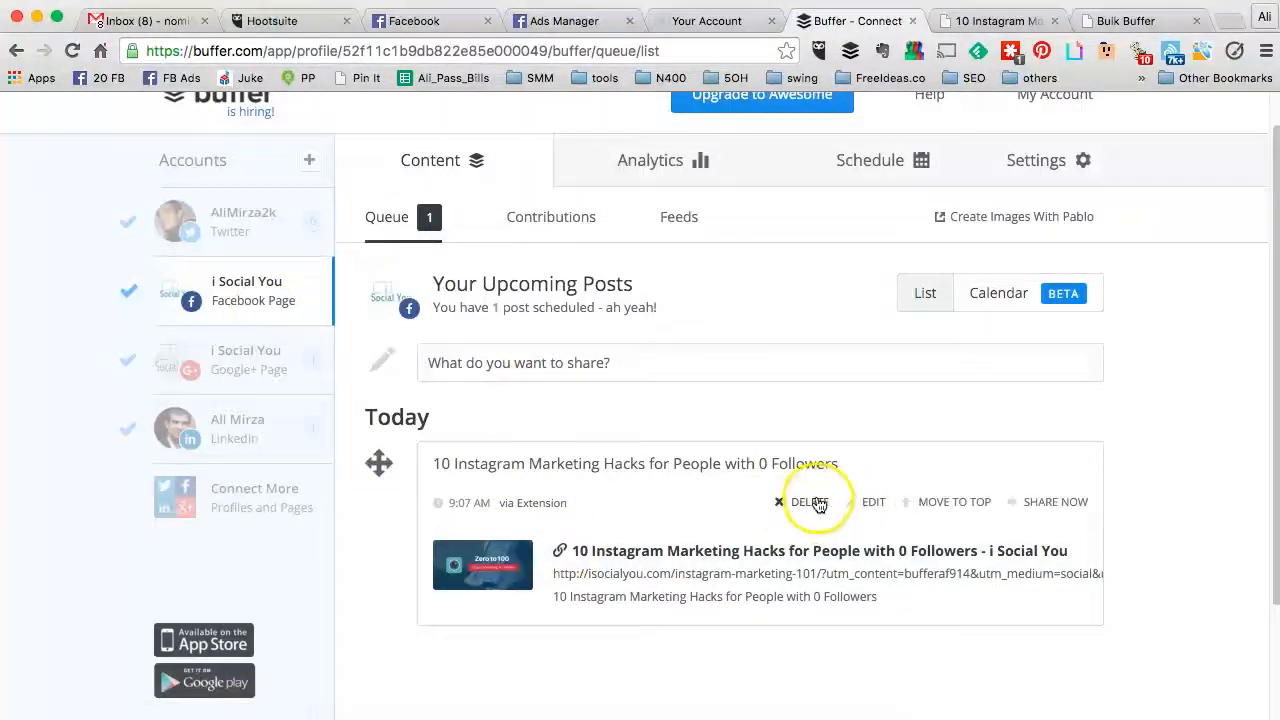
left_click(816, 502)
left_click(757, 467)
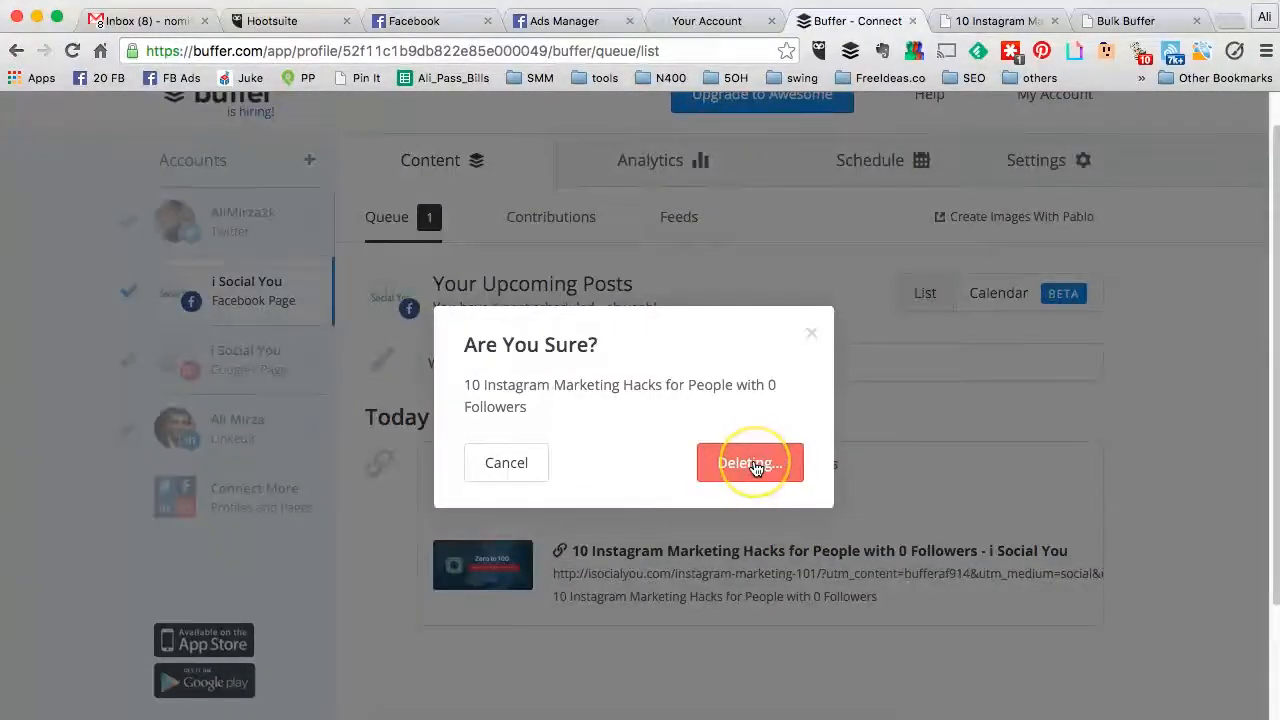
Step: Delete the queued blog post from the Google+ Page and LinkedIn profile queues
left_click(274, 358)
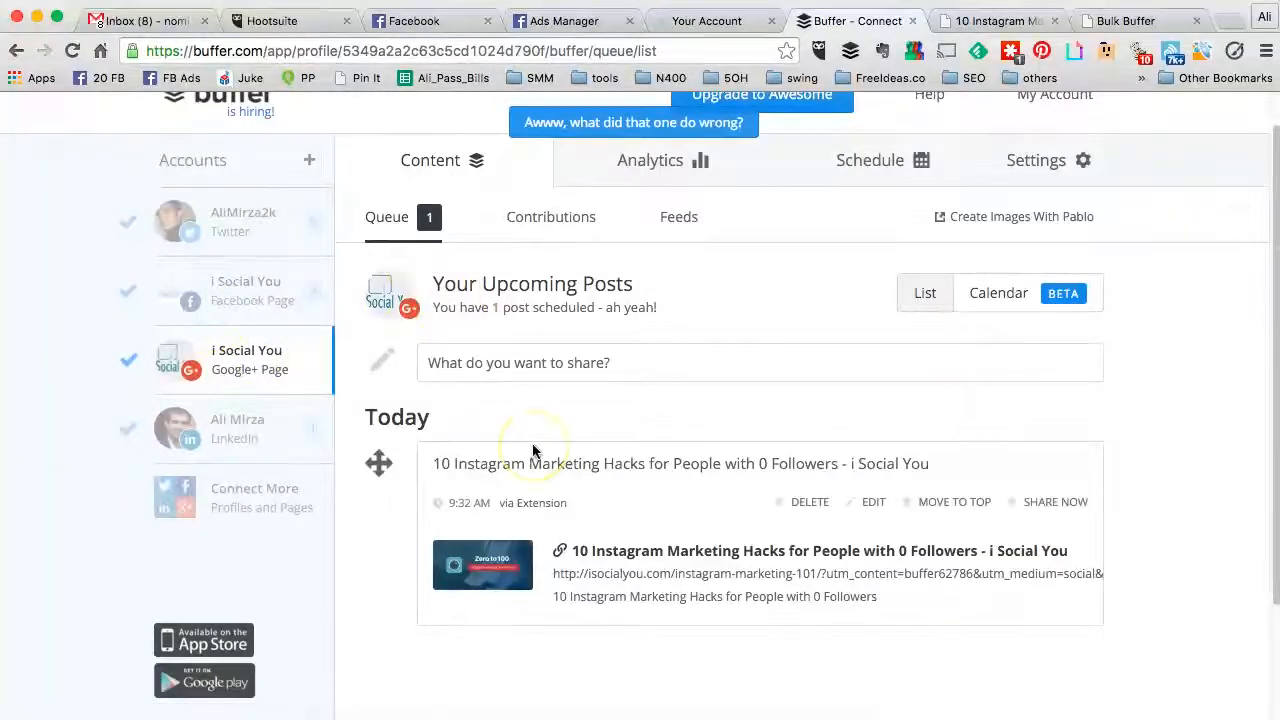
left_click(817, 508)
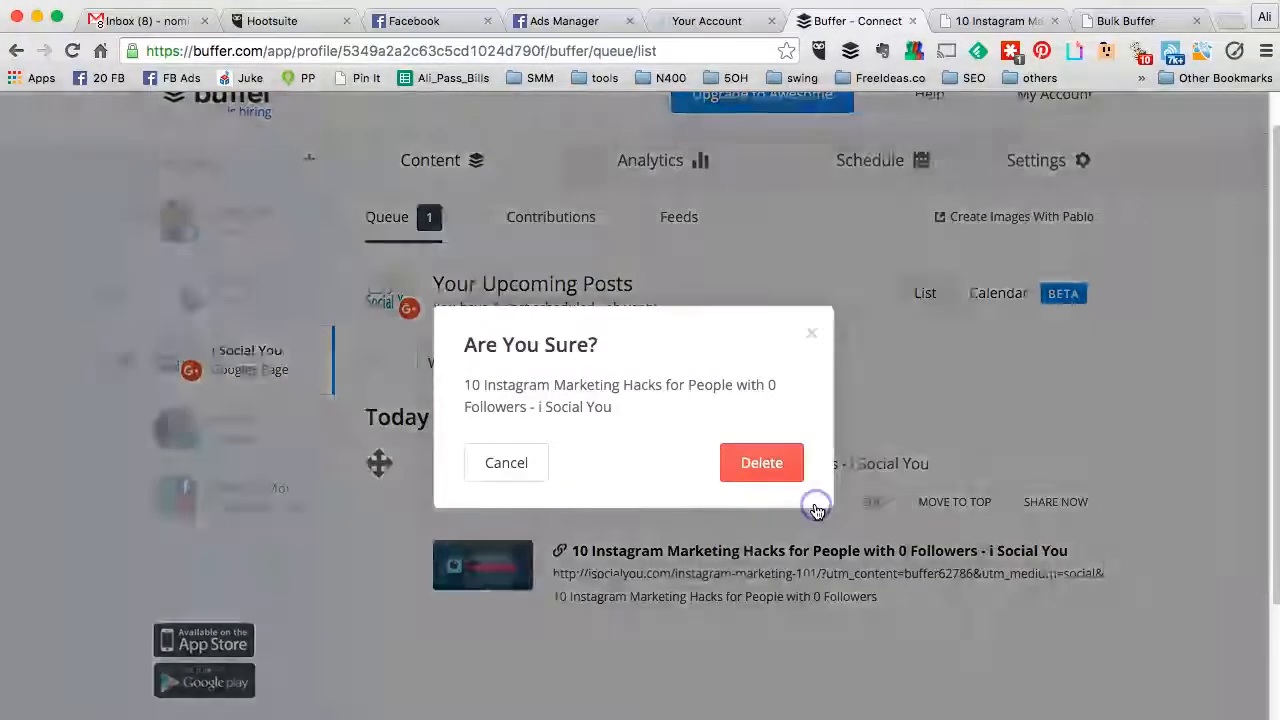
left_click(765, 465)
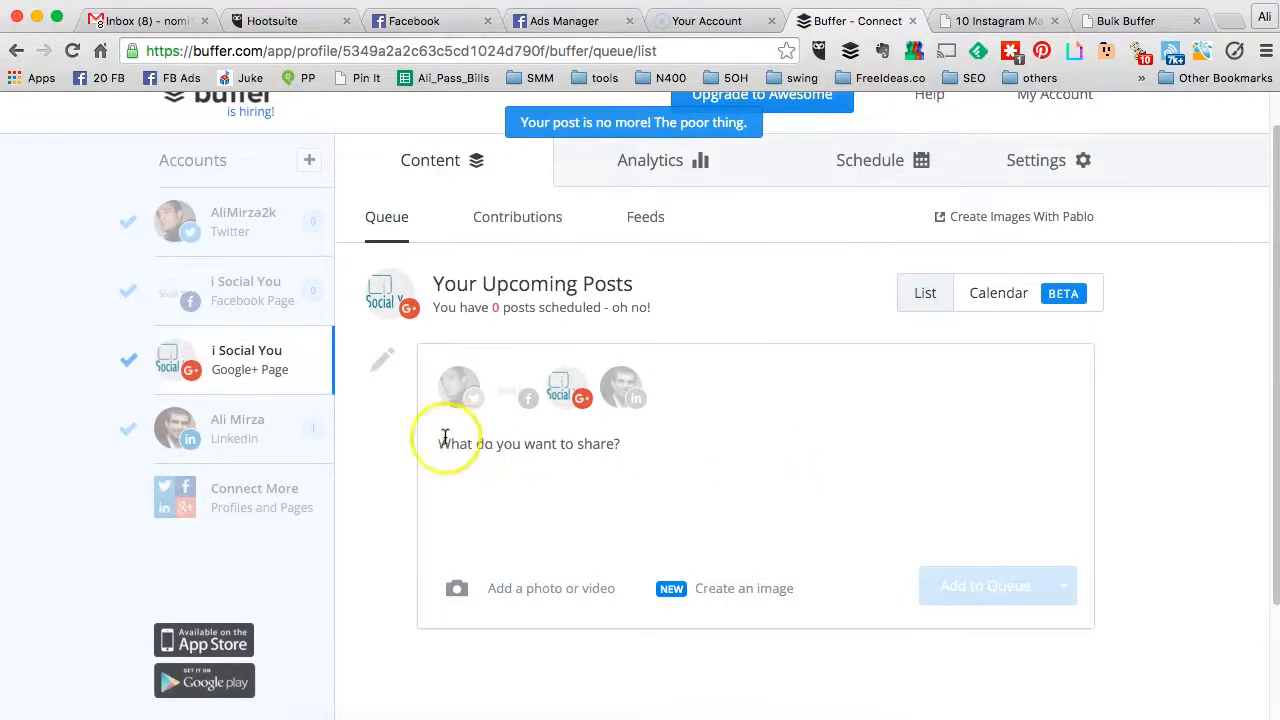
left_click(244, 432)
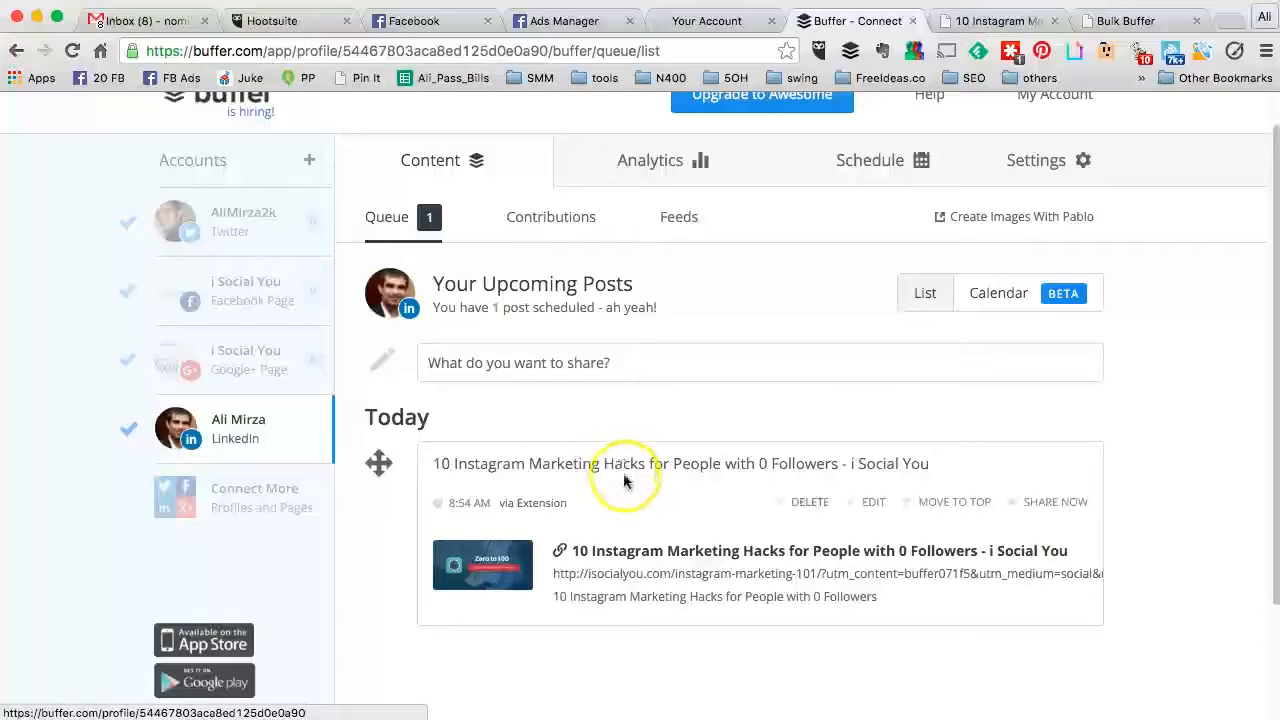
left_click(813, 508)
left_click(752, 467)
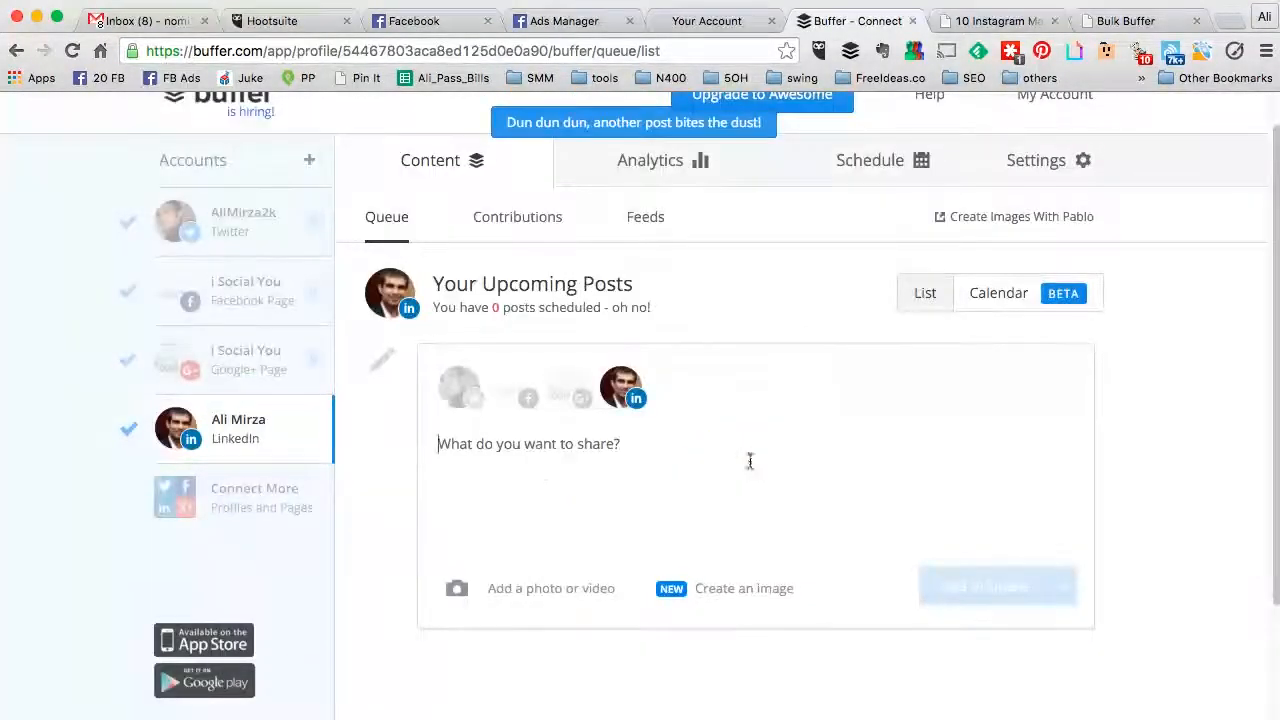
left_click(997, 22)
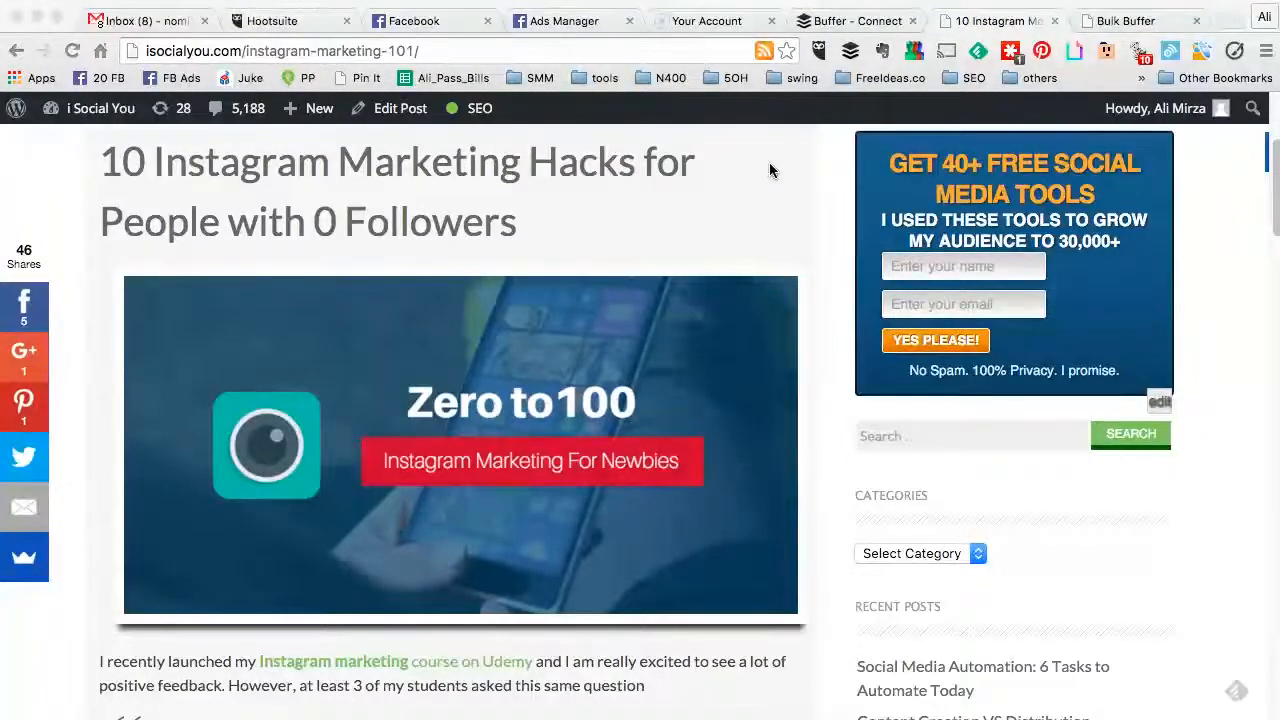
Step: Open the Buffer composer for the Instagram marketing blog post from the extension
scroll(770, 171, "down", 1)
scroll(770, 171, "up", 1)
scroll(770, 171, "down", 1)
scroll(770, 171, "up", 1)
left_click(850, 58)
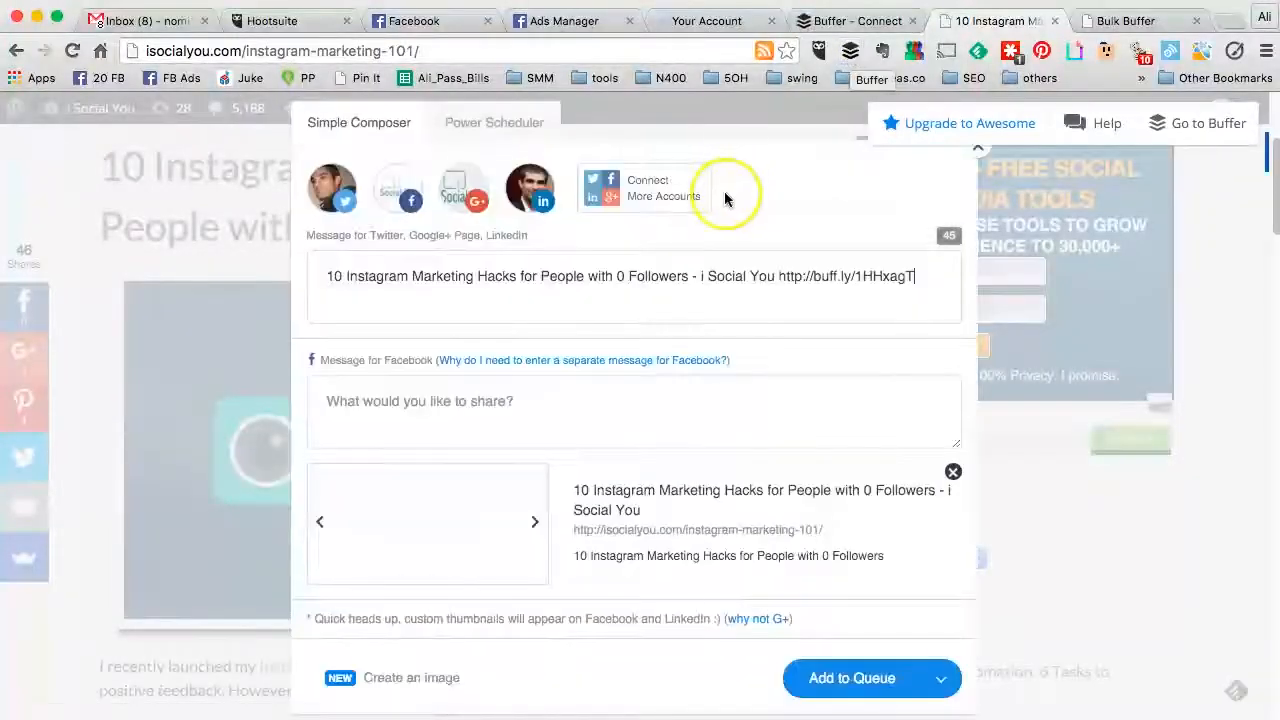
Step: Put the article title from the Twitter box into the Facebook message
left_click_drag(689, 274, 328, 273)
key("super+c")
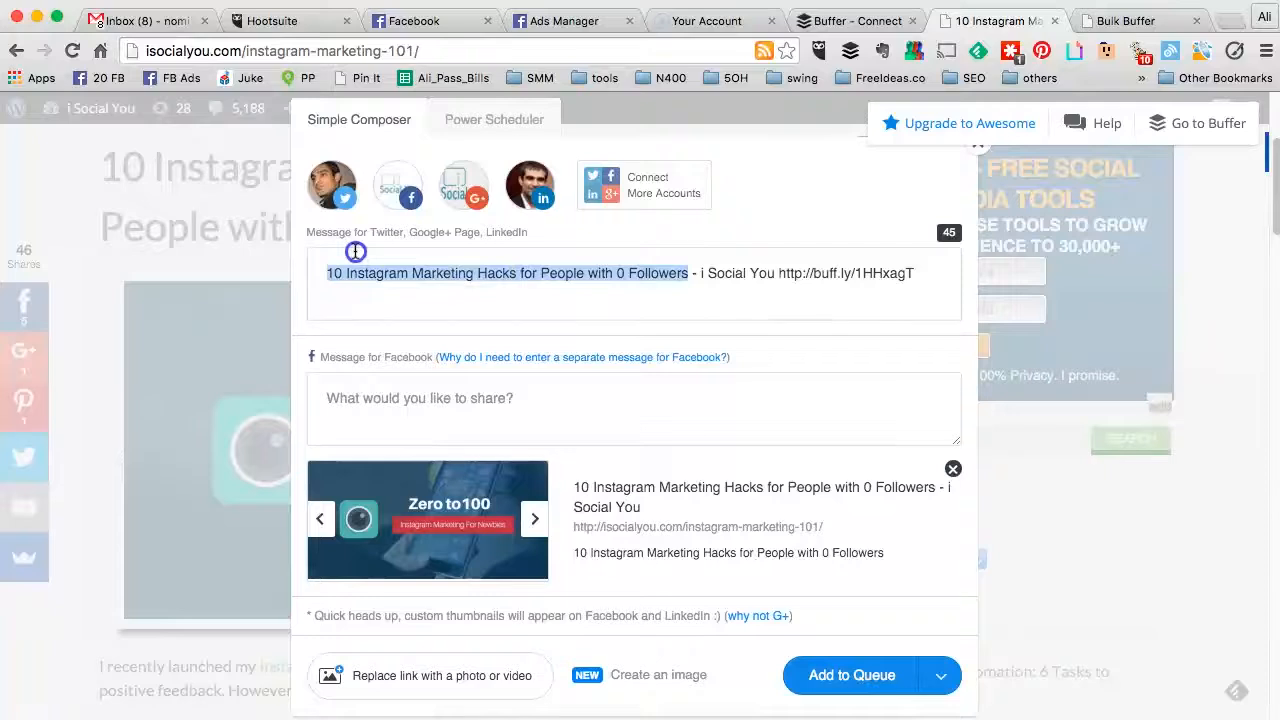
left_click(366, 398)
key("super+v")
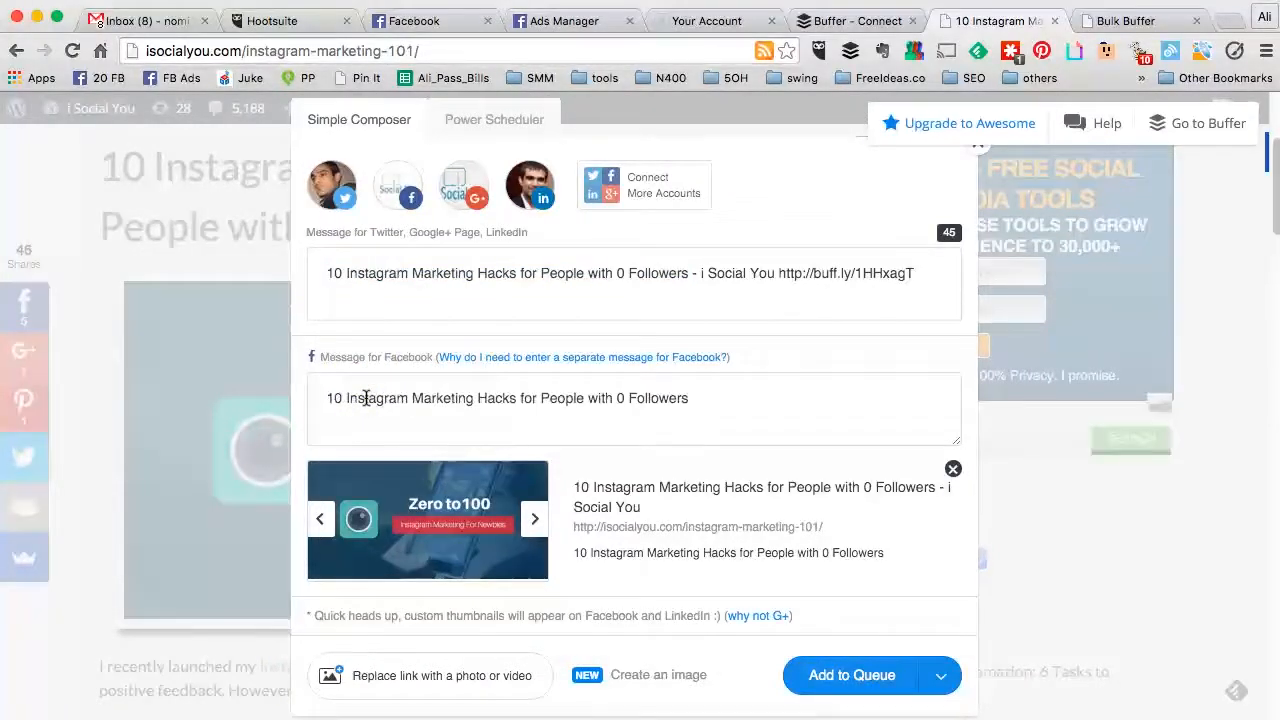
Step: In Power Scheduler, save Twitter posts for Now and in 8 hours
left_click(509, 124)
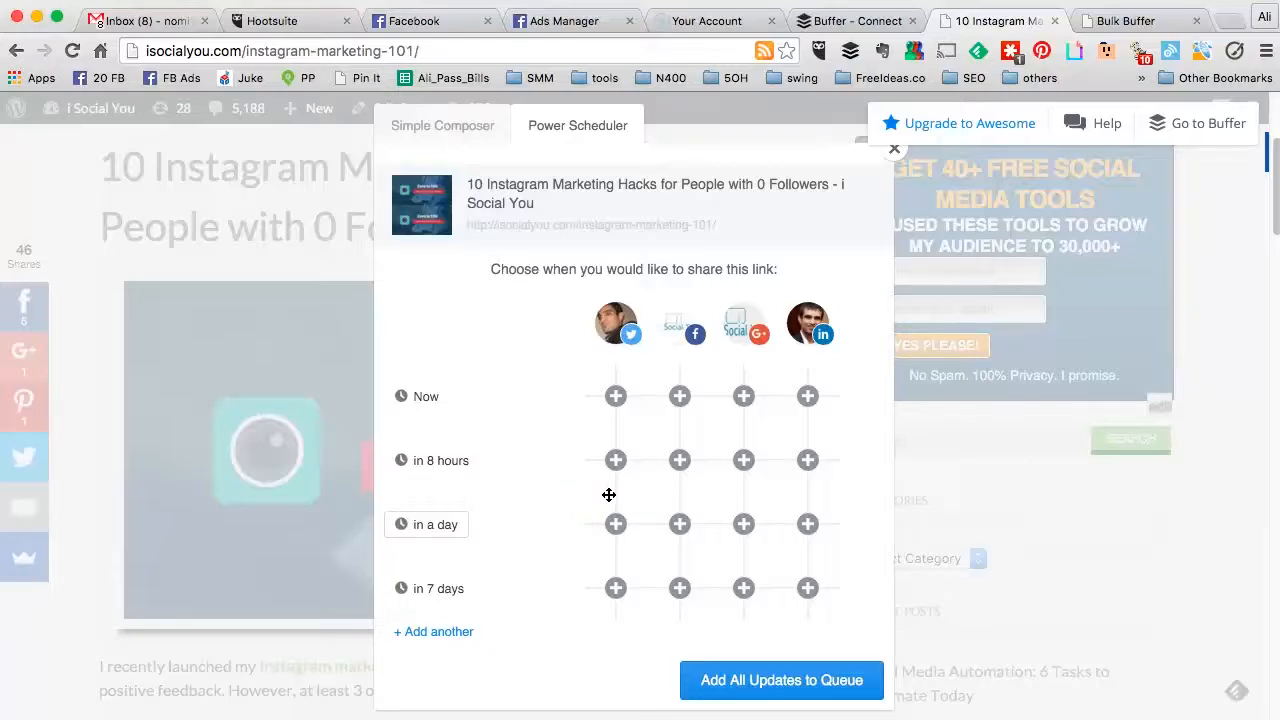
left_click(617, 398)
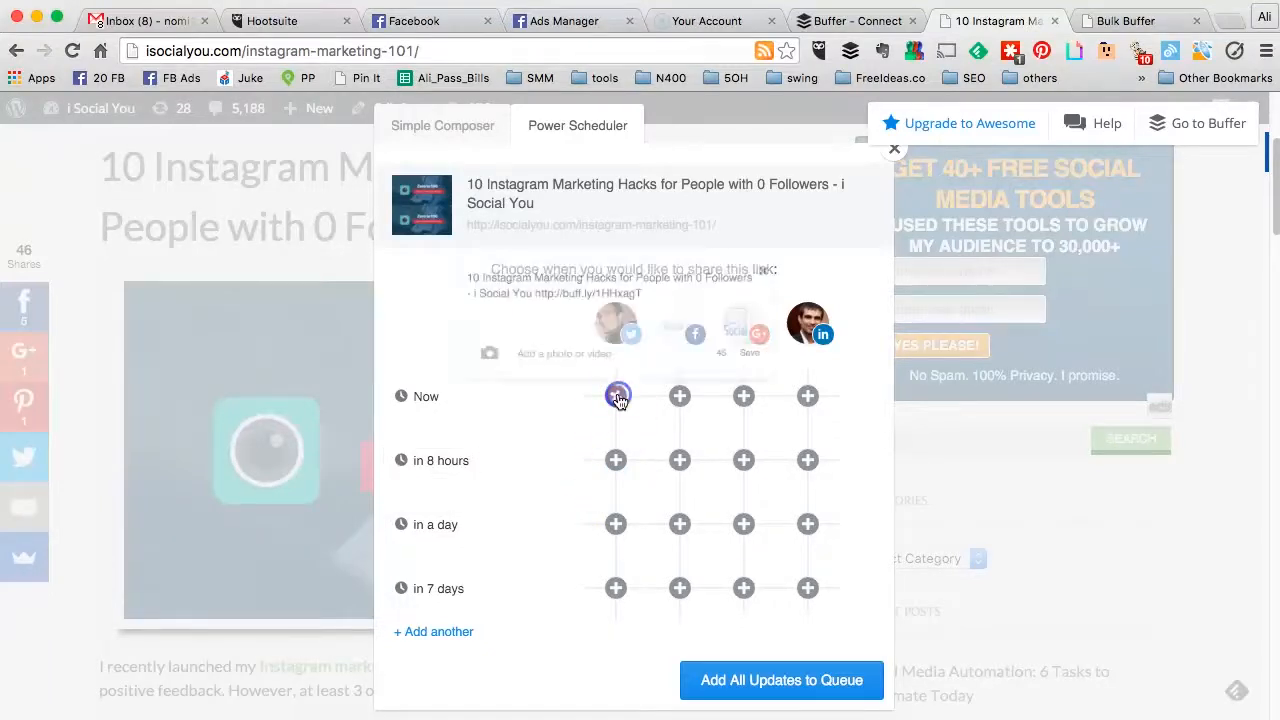
left_click(797, 344)
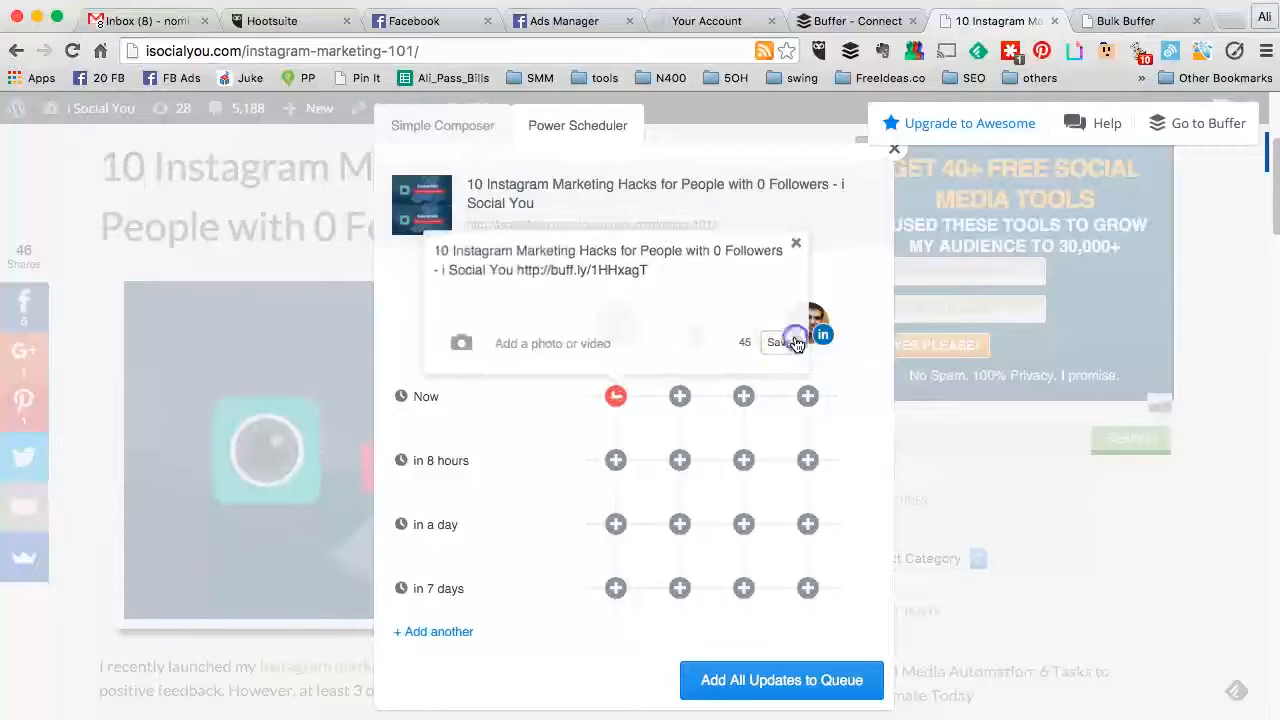
left_click(615, 460)
left_click(780, 405)
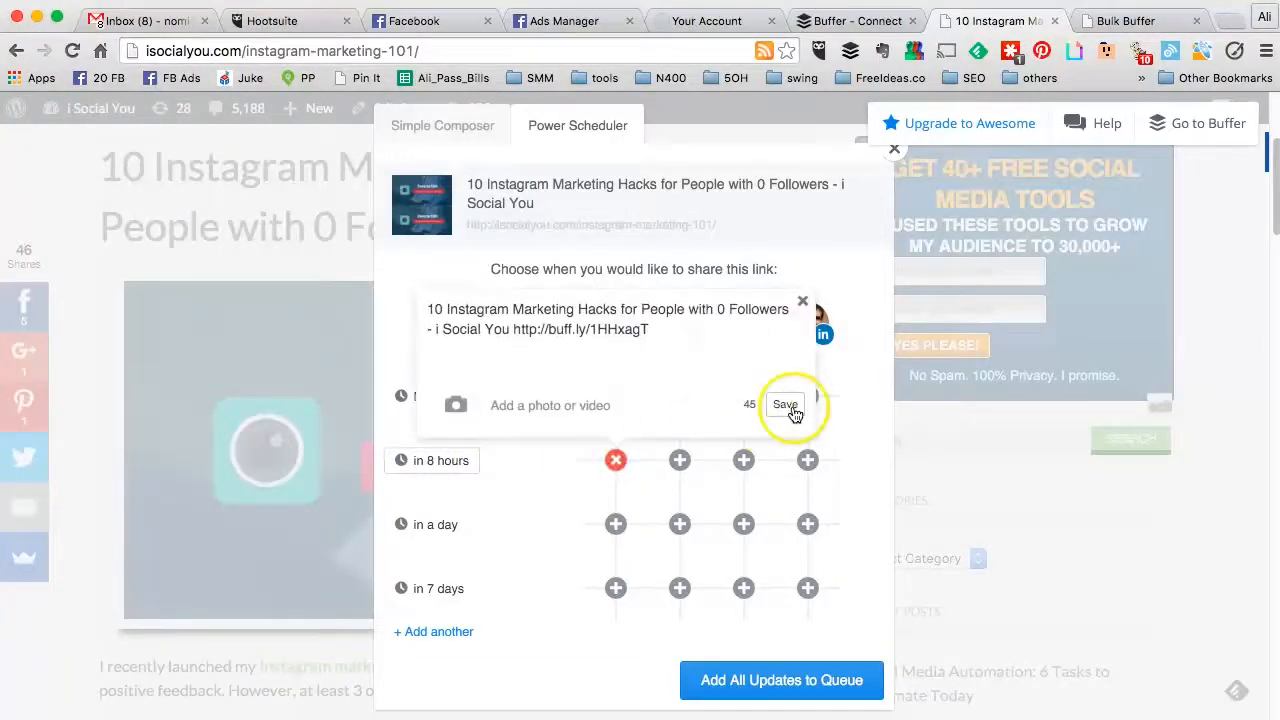
Step: Save Twitter posts for in 1 day with the #Marketing hashtag and in 7 days
left_click(616, 525)
left_click(573, 377)
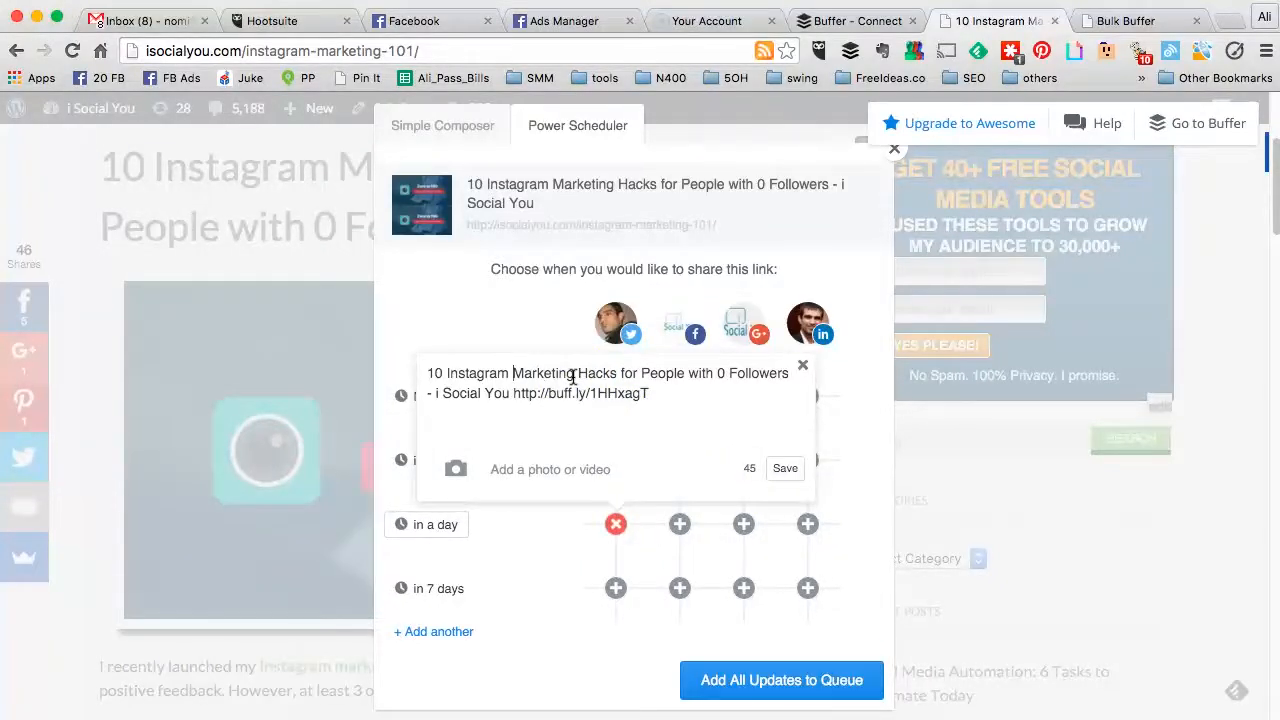
type("#")
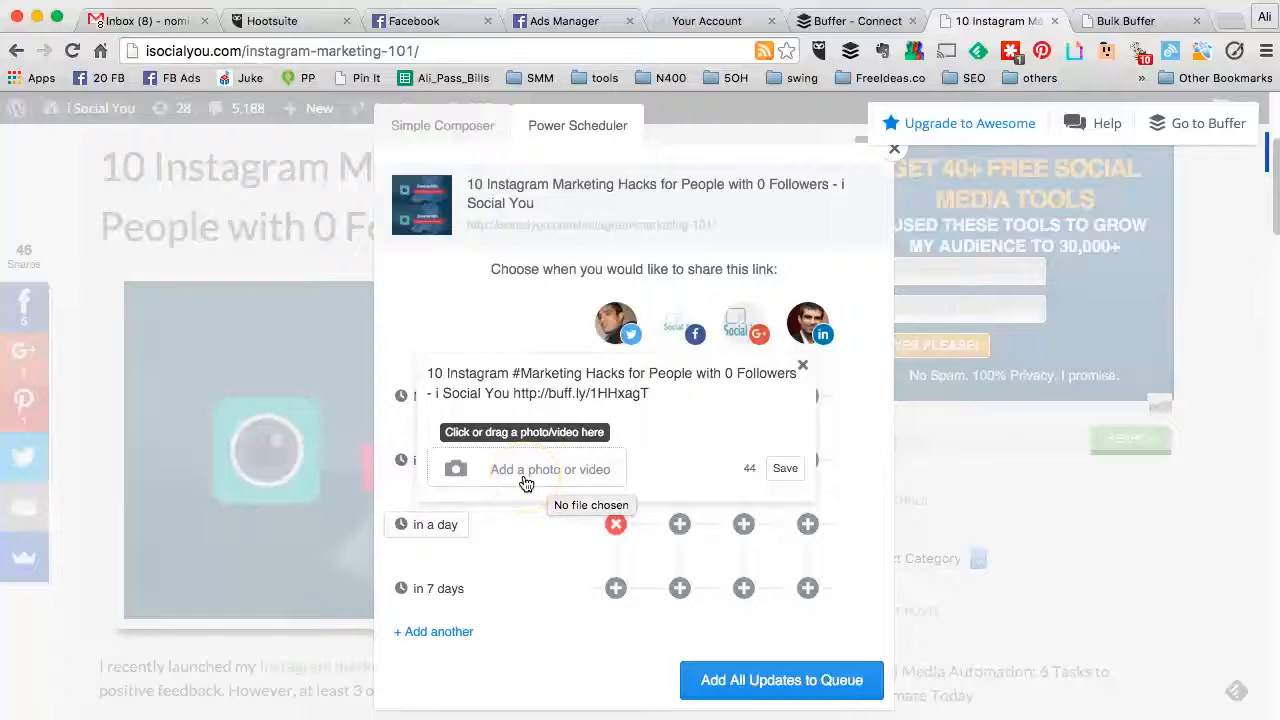
left_click(785, 468)
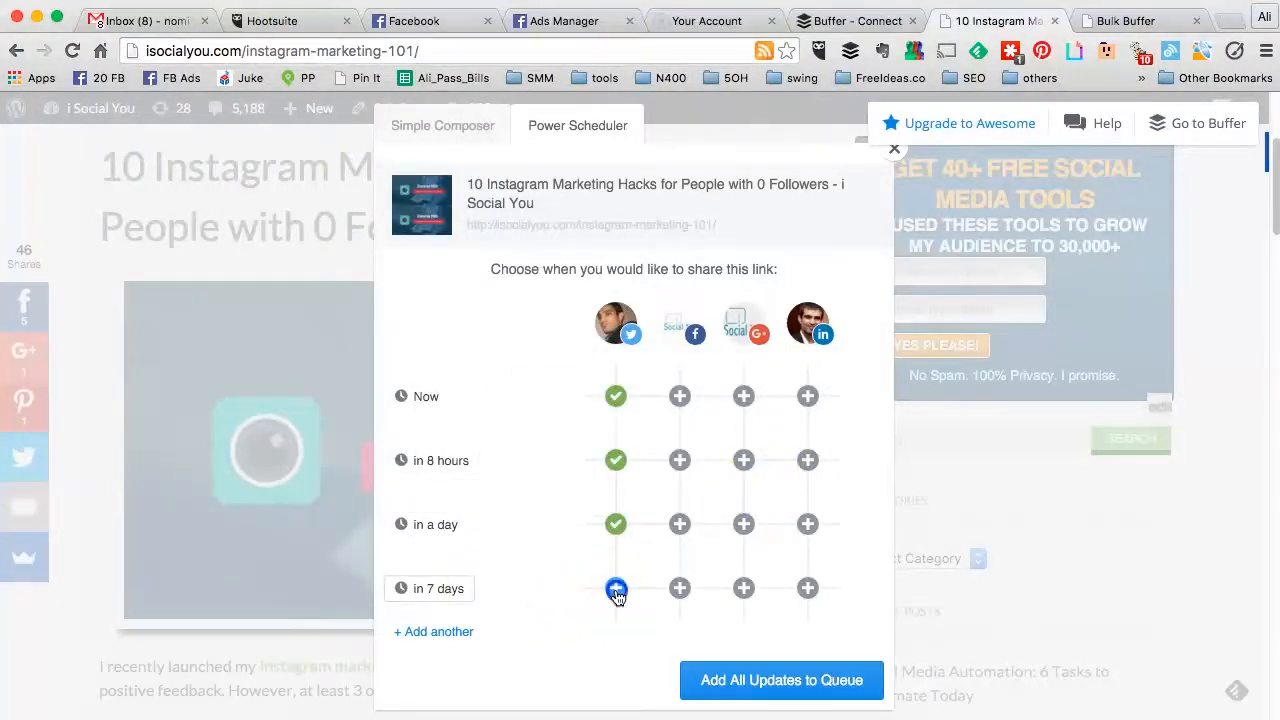
left_click(616, 590)
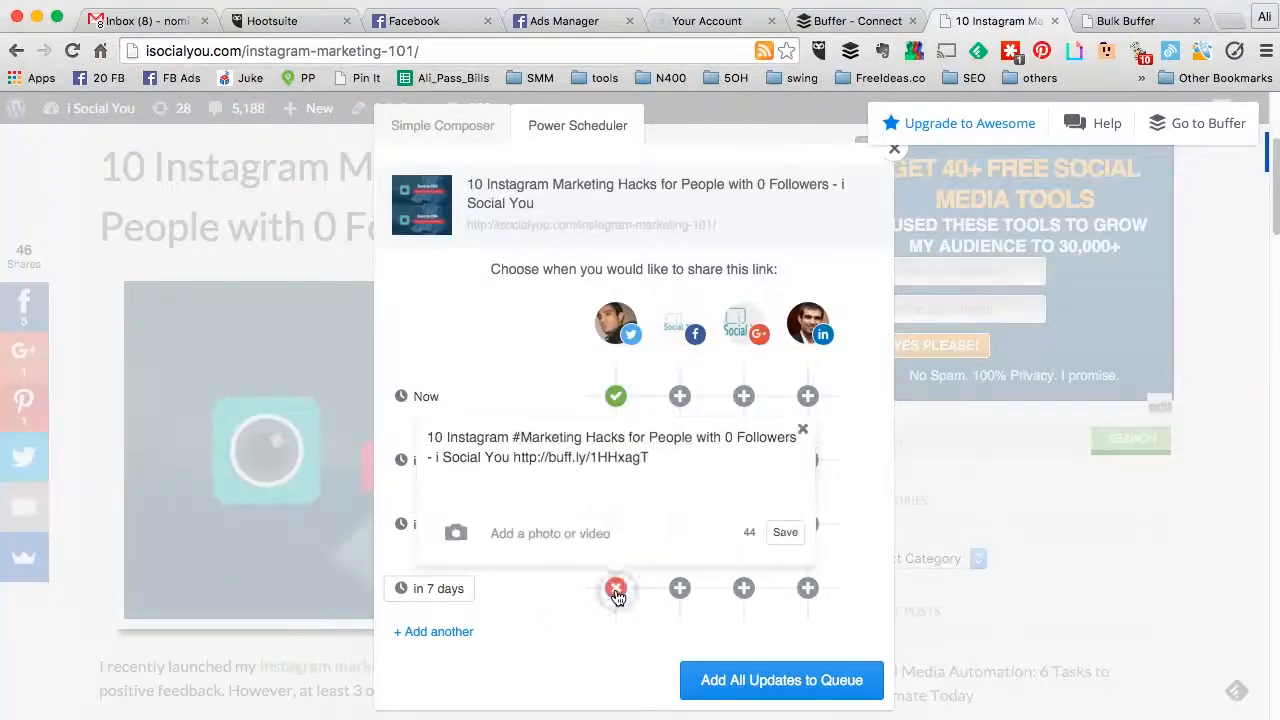
left_click(783, 536)
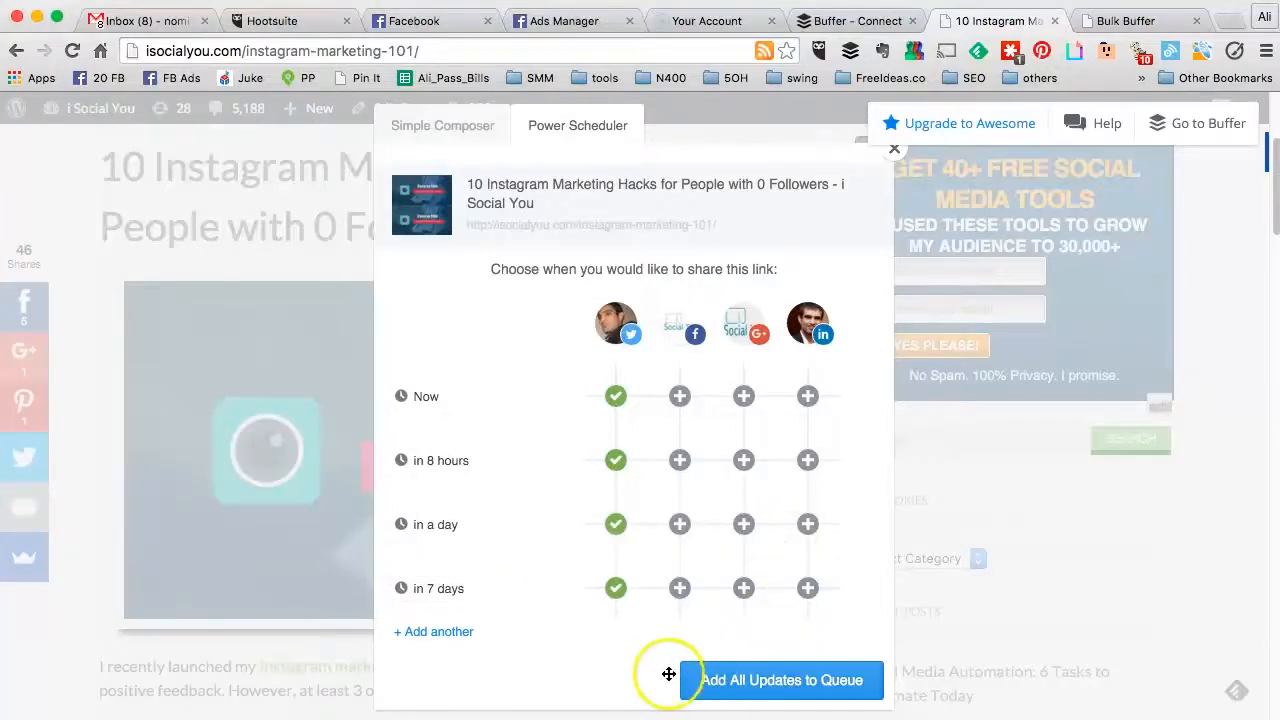